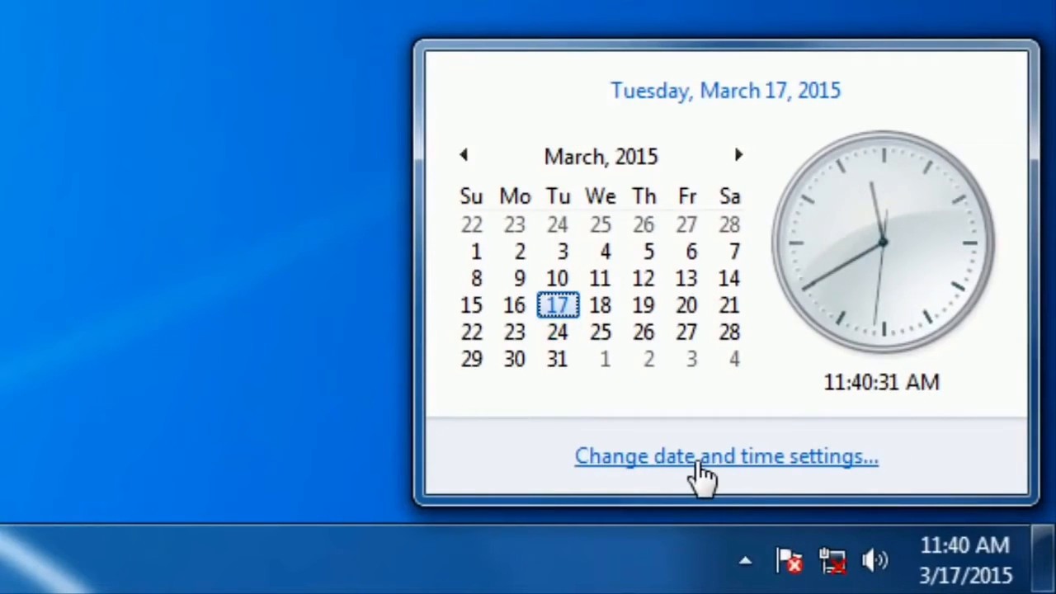
Step: Change the system time to 12:40:00 AM in the date and time settings and confirm the change
click(701, 474)
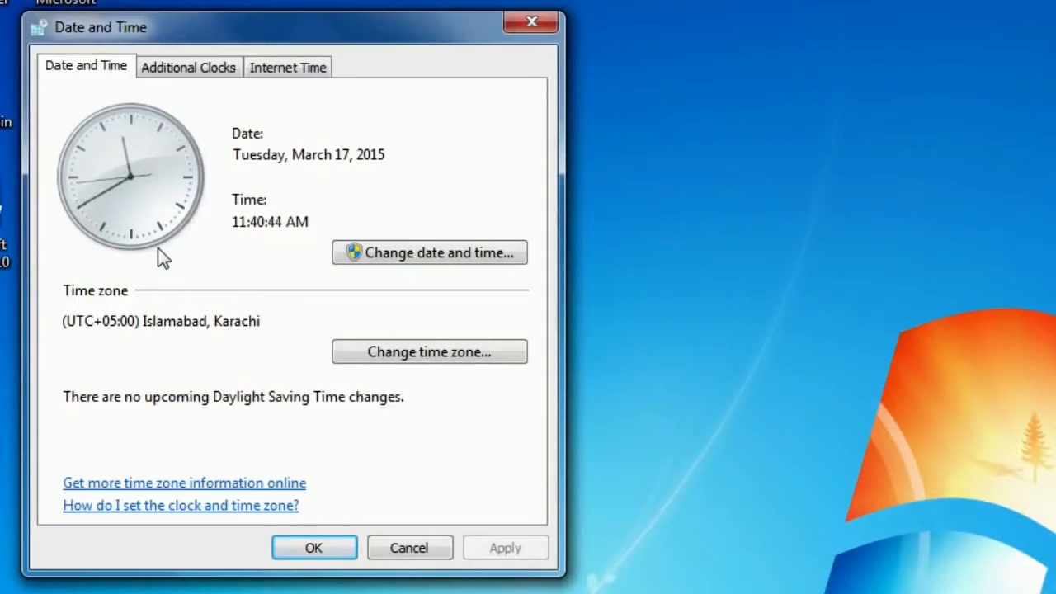
click(421, 262)
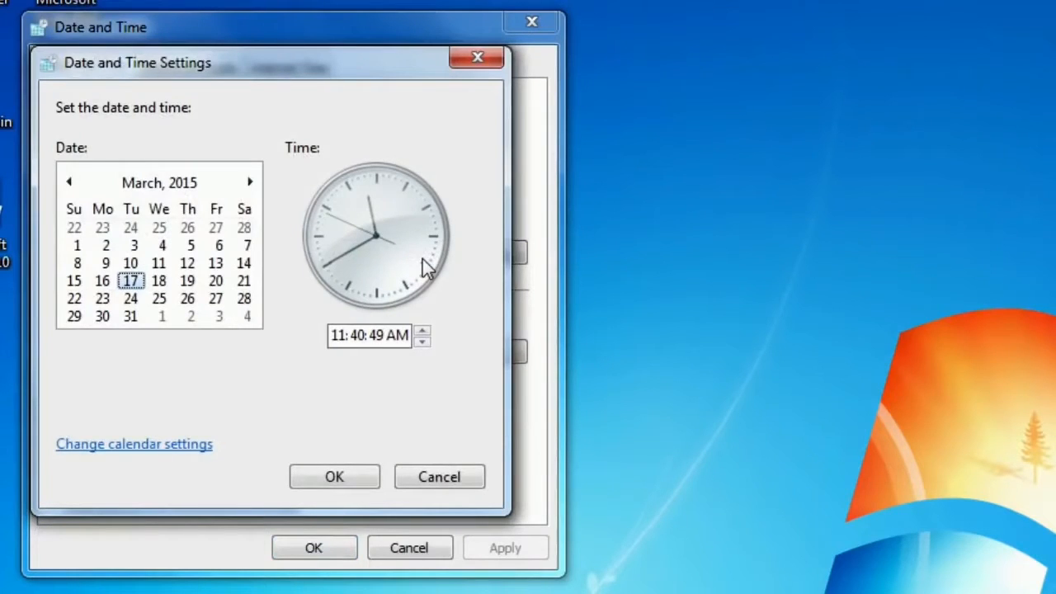
click(357, 334)
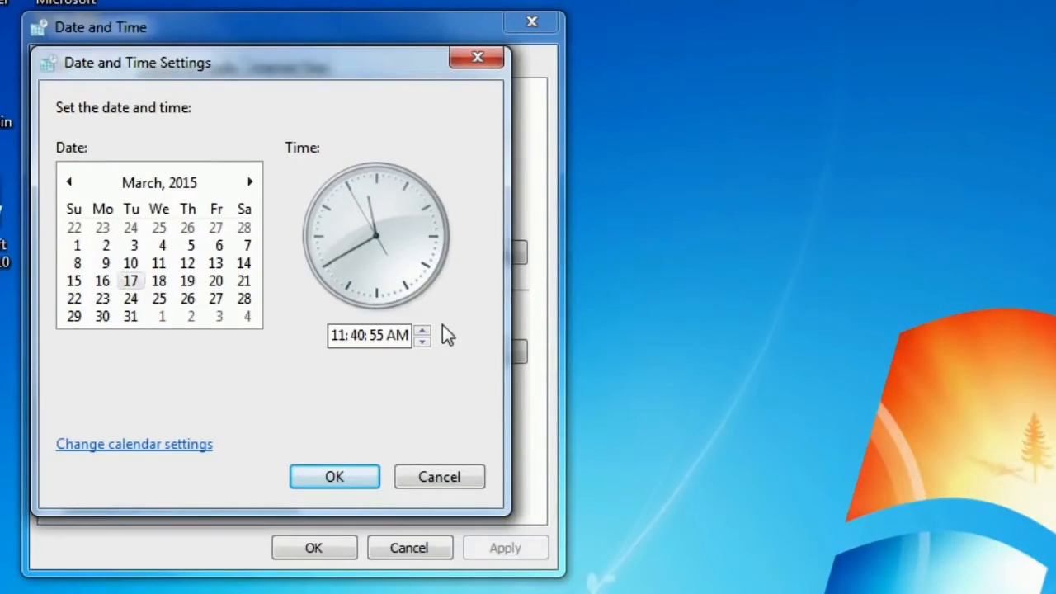
text(12)
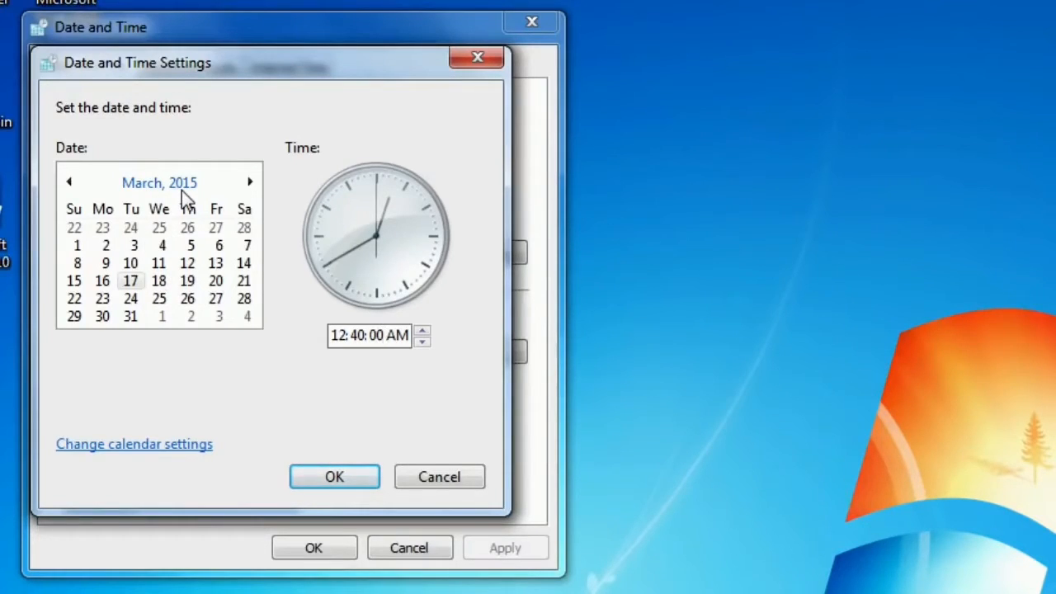
click(373, 479)
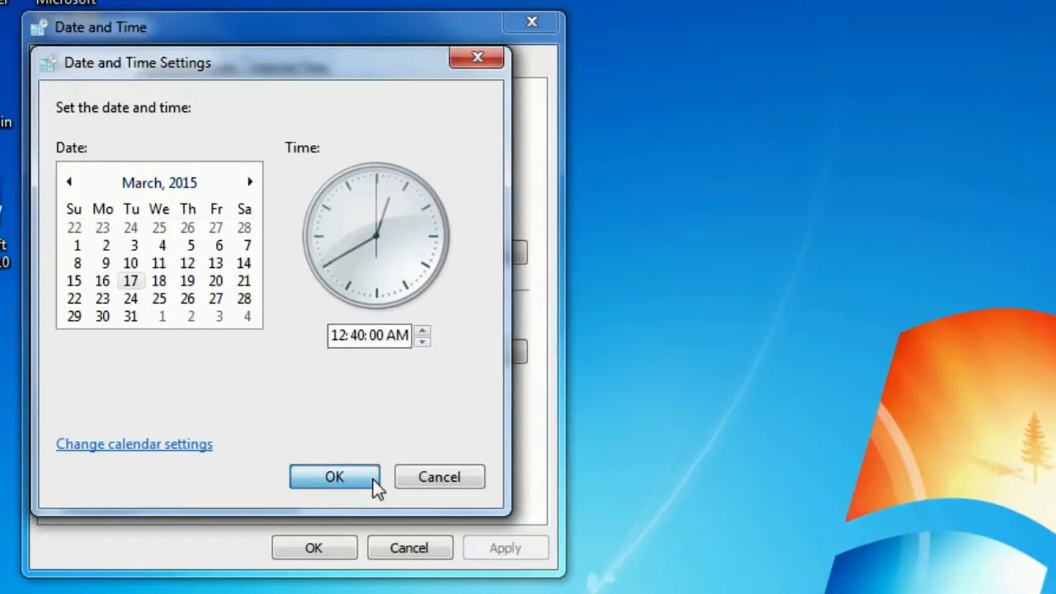
click(335, 542)
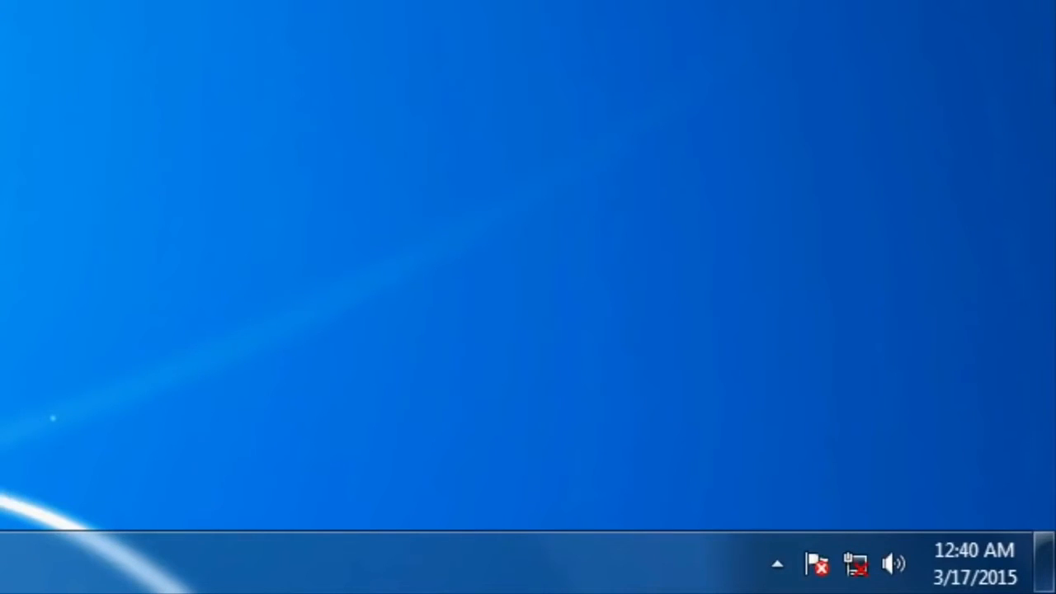
Step: Open the speaker volume control and adjust the volume level
click(891, 558)
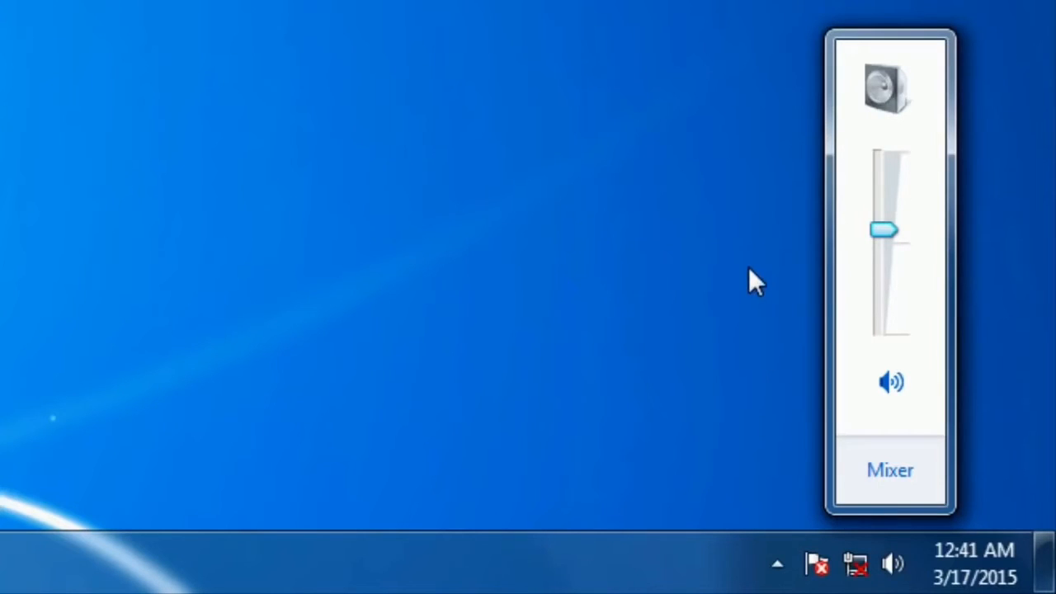
mouse_move(894, 234)
mouse_down()
mouse_move(887, 160)
mouse_move(884, 231)
mouse_up()
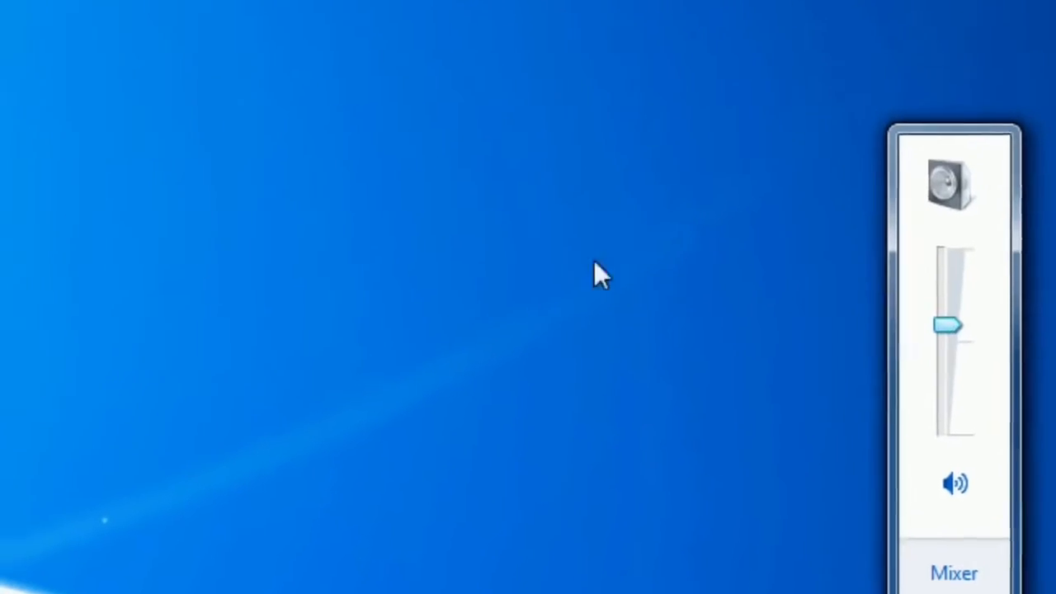
Step: Apply the Architecture Aero theme in the desktop's personalization settings and minimize the window to view the desktop
right_click(532, 580)
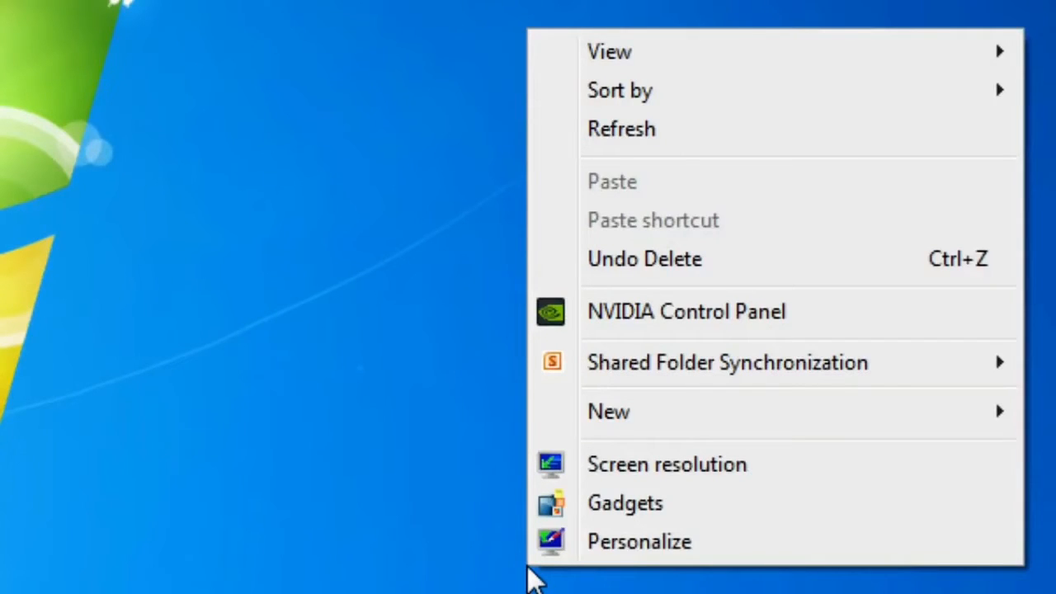
click(648, 548)
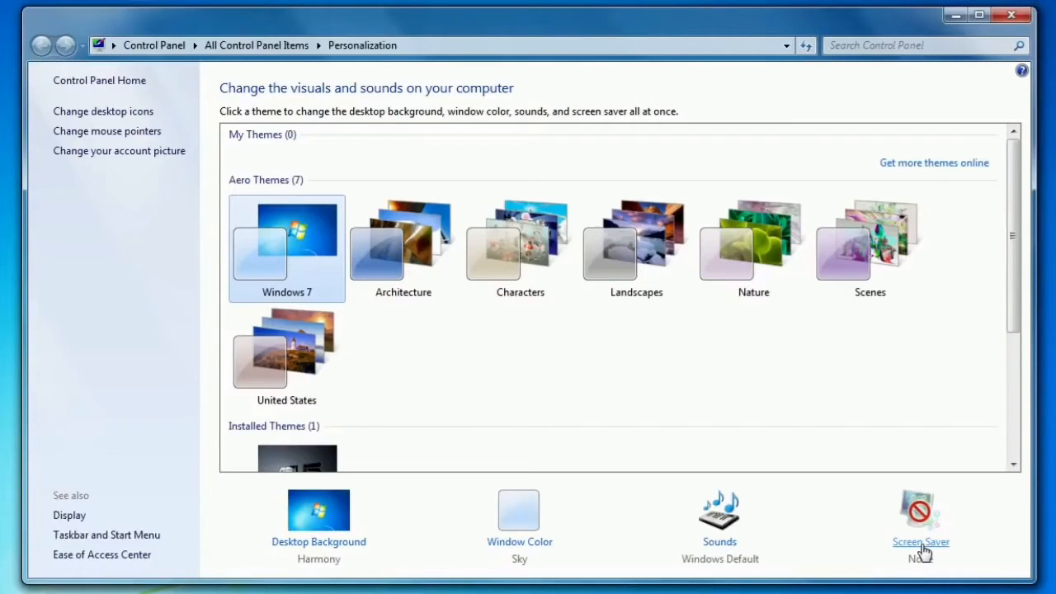
click(422, 290)
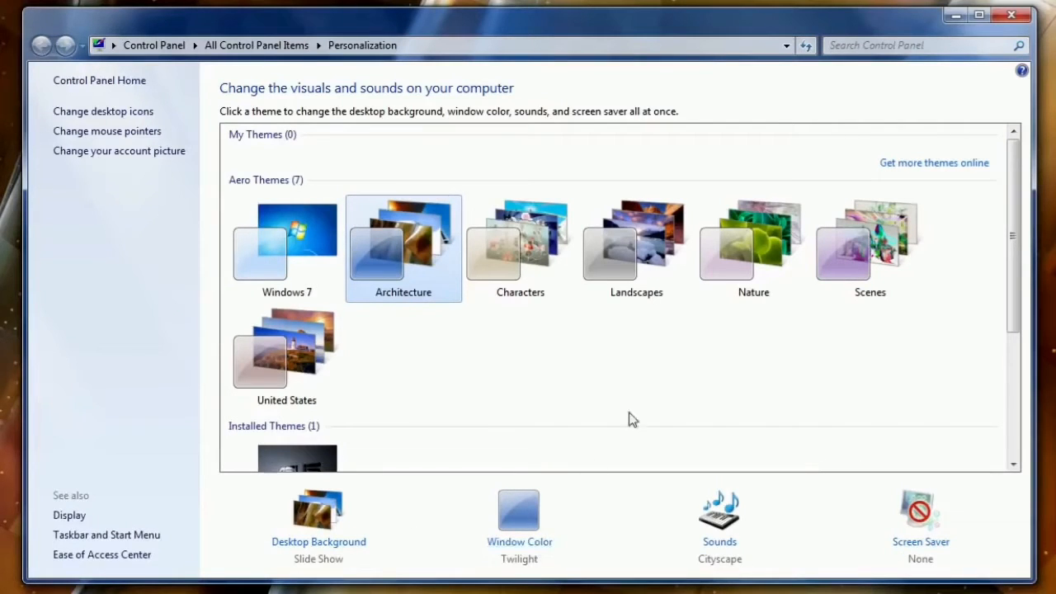
click(956, 15)
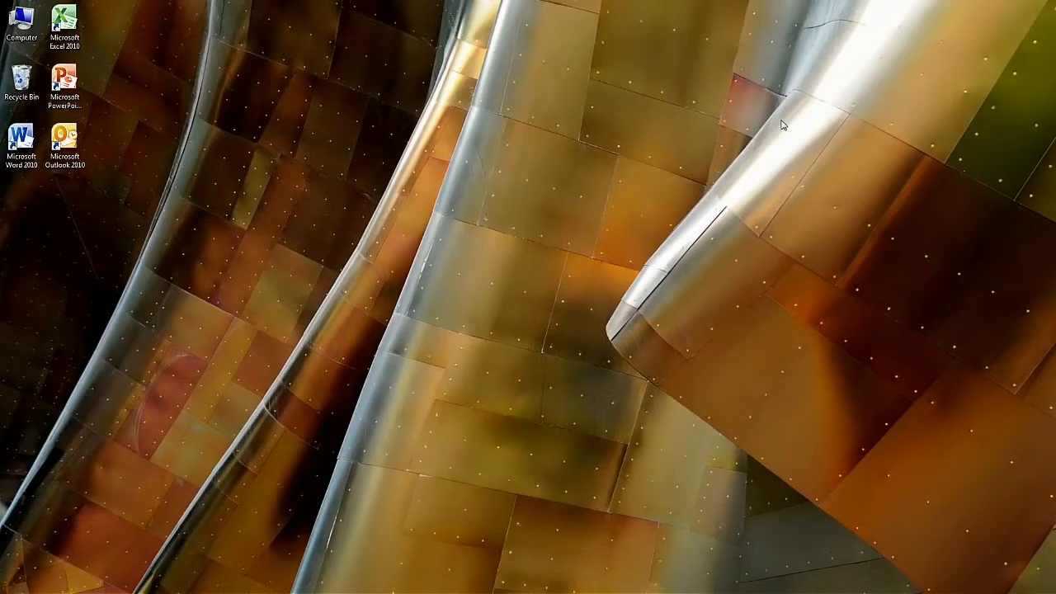
Step: Open the desktop background settings from personalization and choose the fifth Architecture picture as the only background
right_click(782, 123)
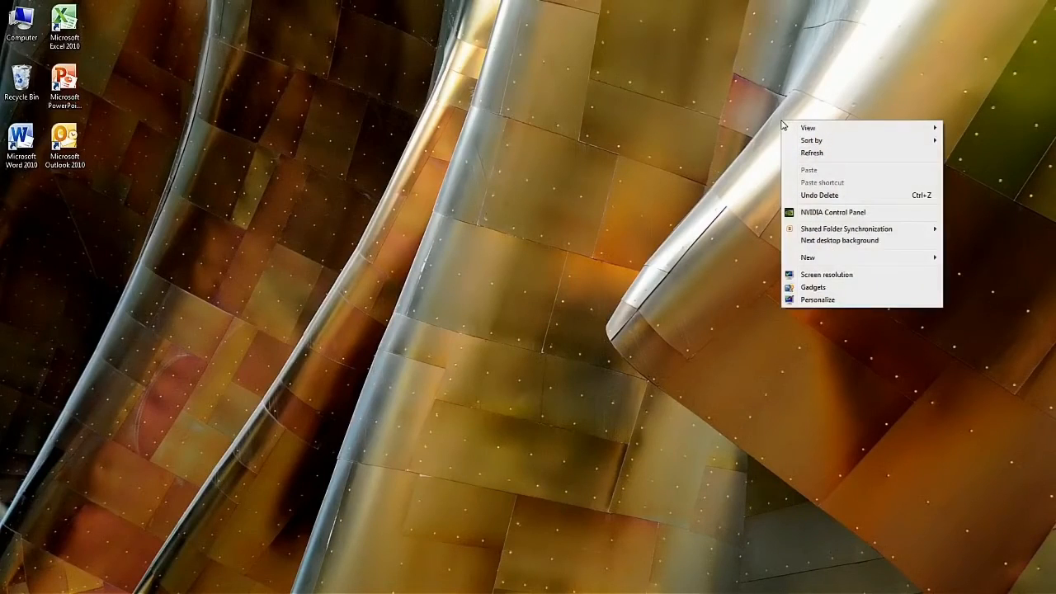
click(813, 300)
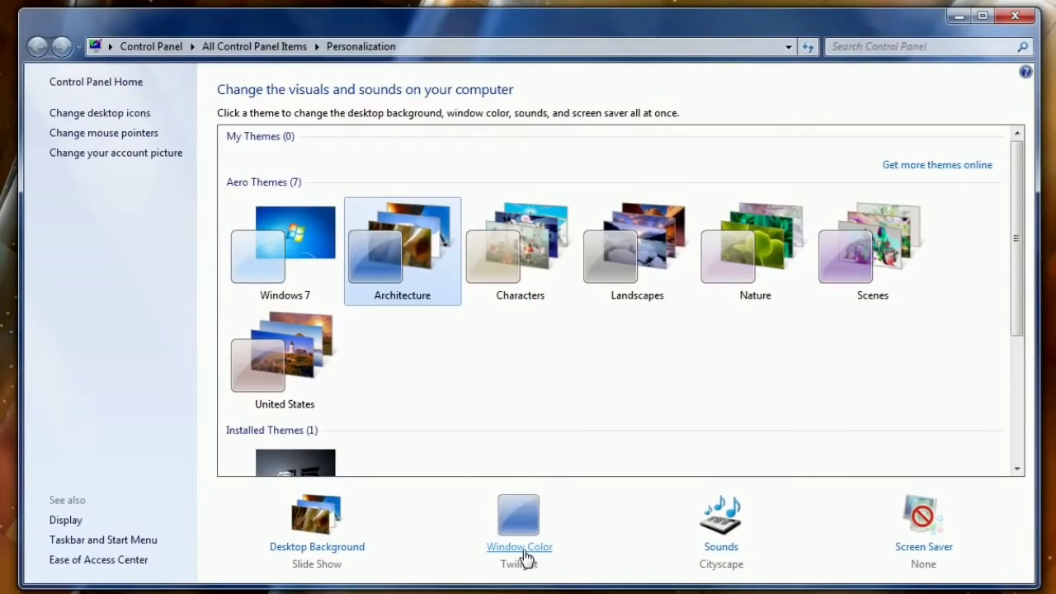
click(328, 539)
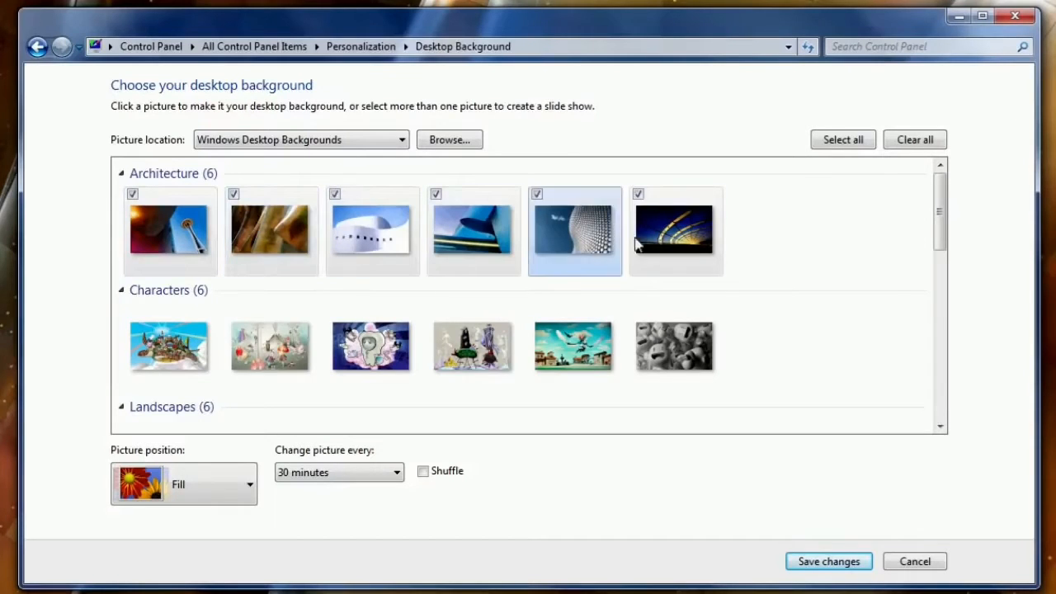
drag(937, 235, 970, 231)
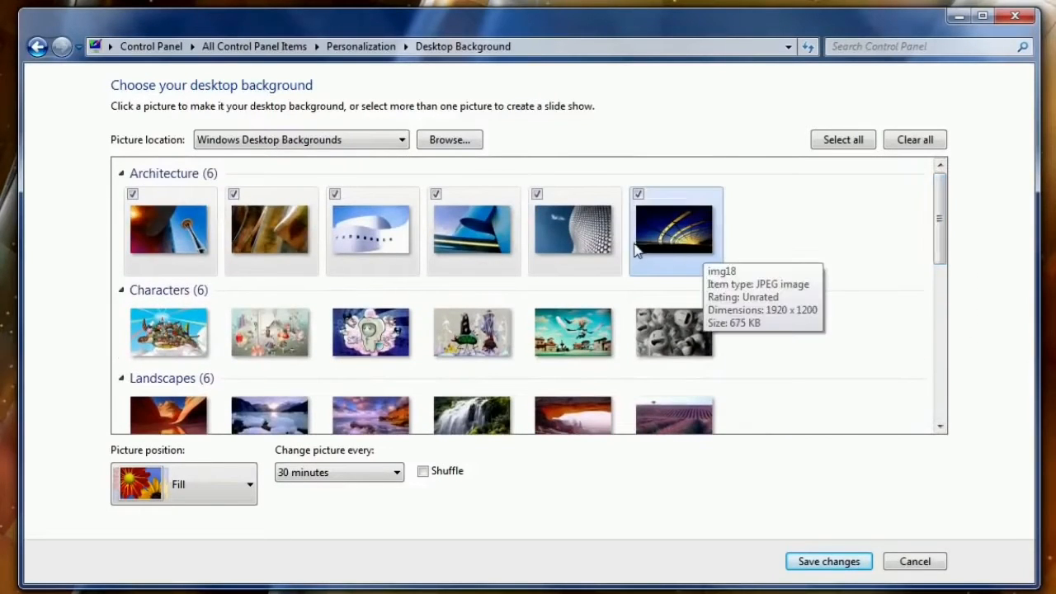
click(601, 251)
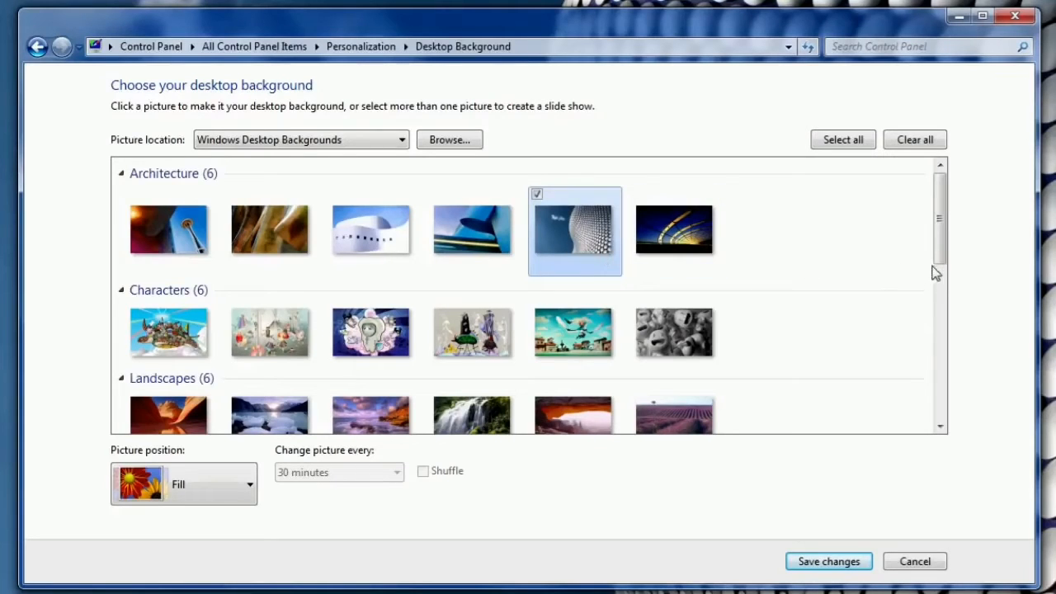
Step: Select all Windows background pictures for a slide show that changes every 10 seconds and save the changes
drag(942, 260, 940, 421)
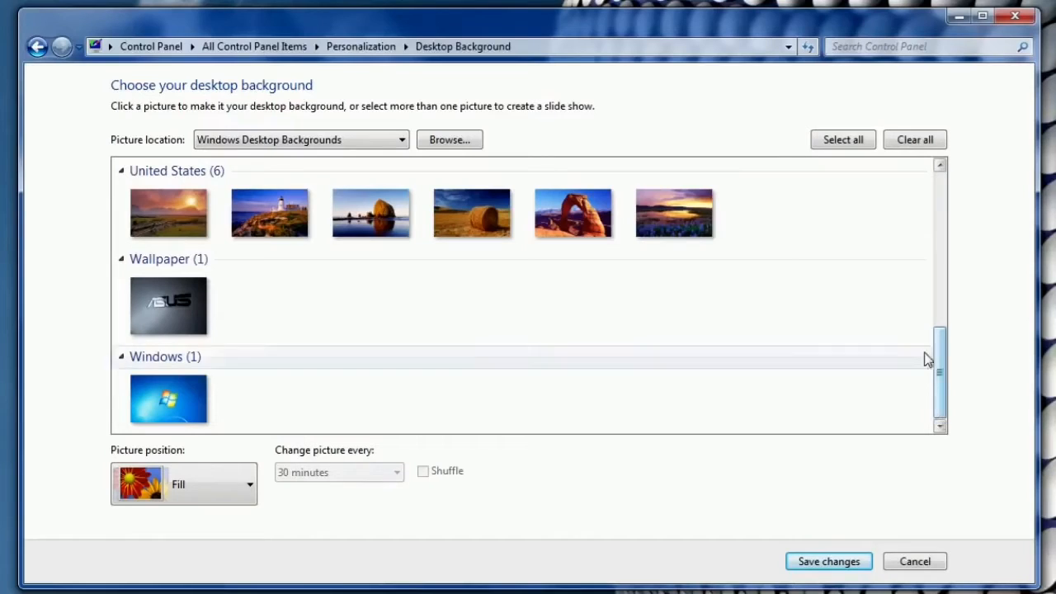
click(852, 145)
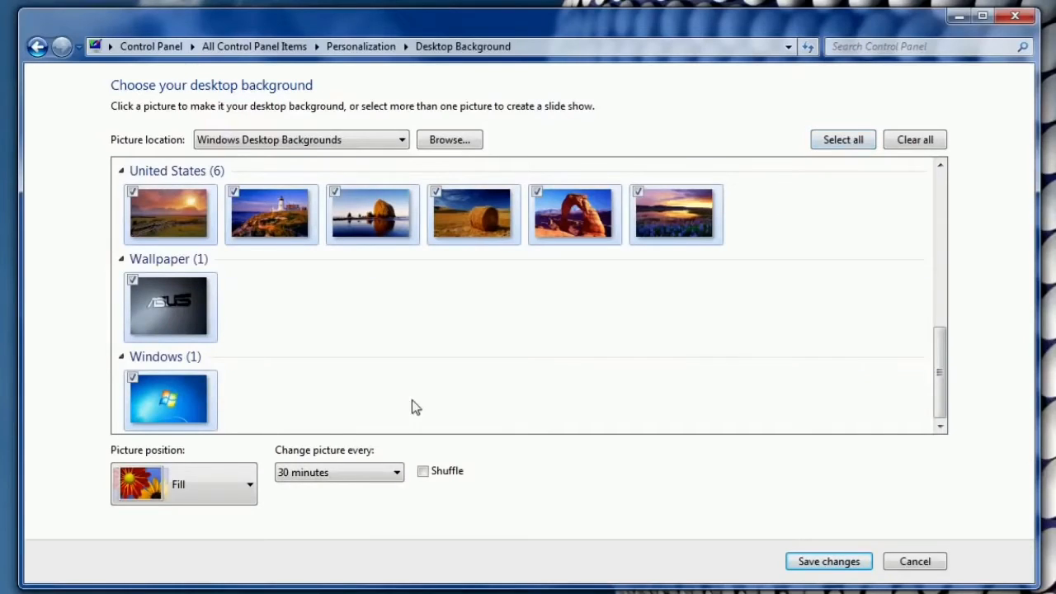
click(398, 475)
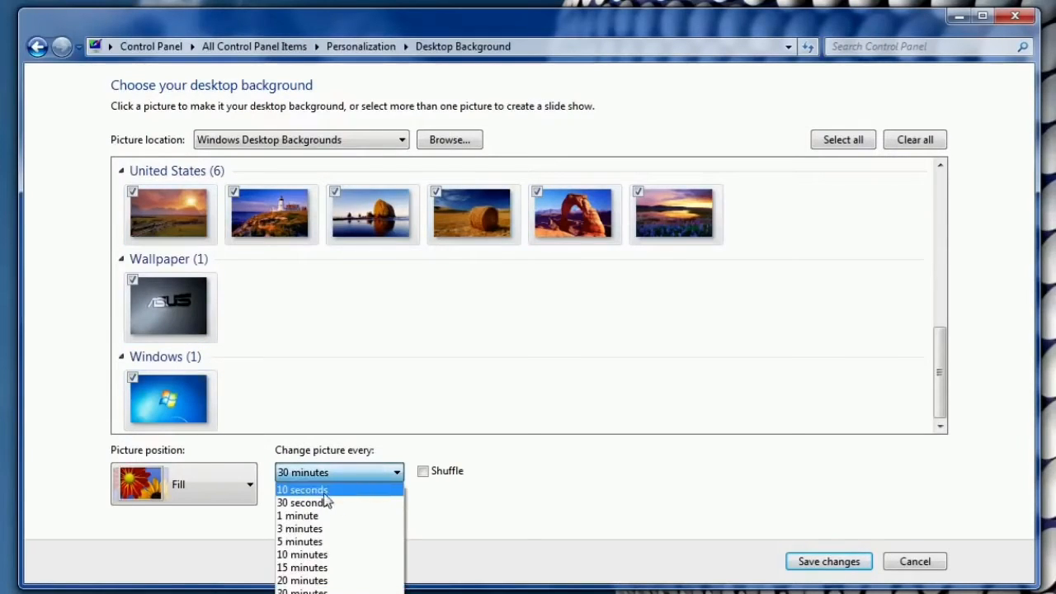
click(302, 491)
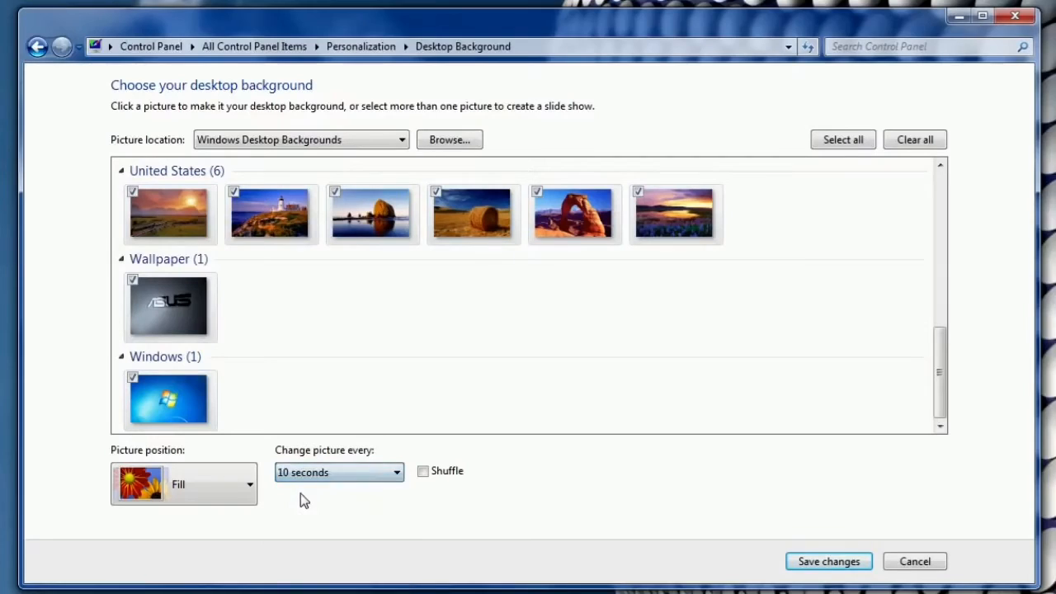
click(828, 562)
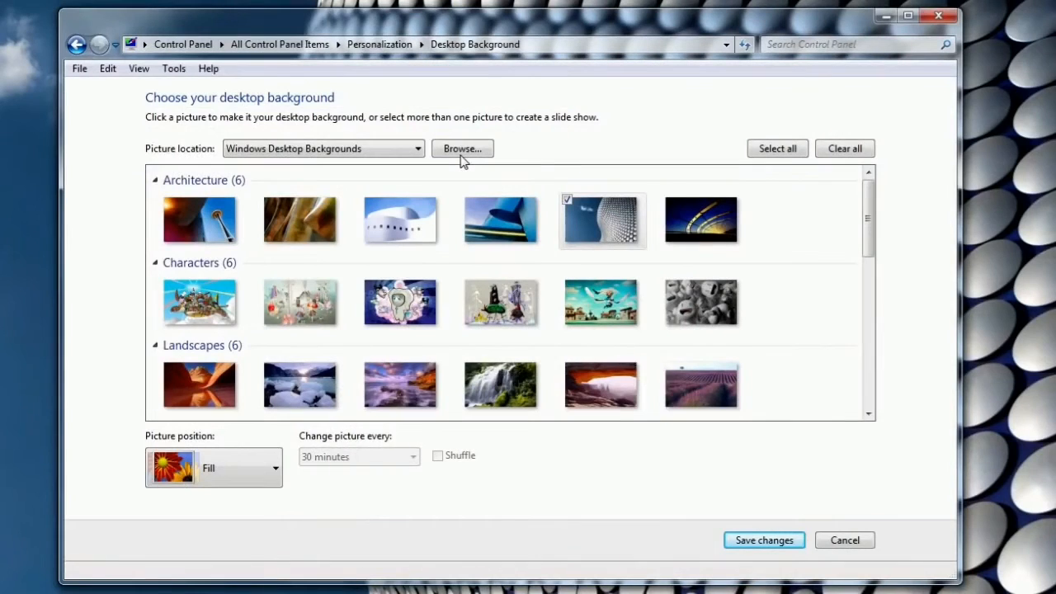
Step: Browse to the My Pictures folder in the Pictures library and choose its third picture, the green hillside, as the background
click(461, 151)
click(251, 245)
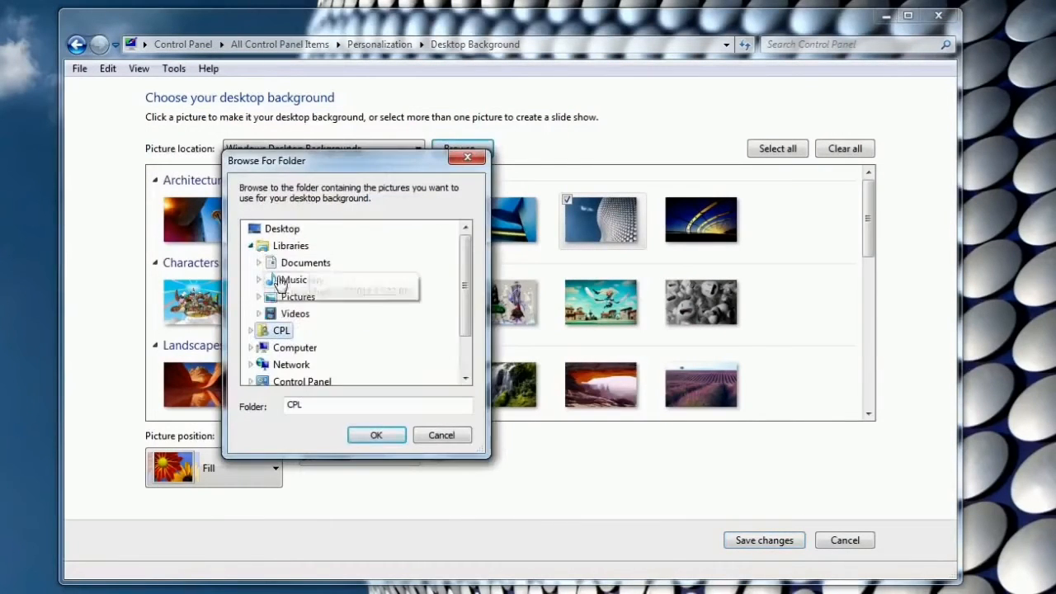
click(259, 296)
click(309, 313)
click(376, 434)
click(386, 231)
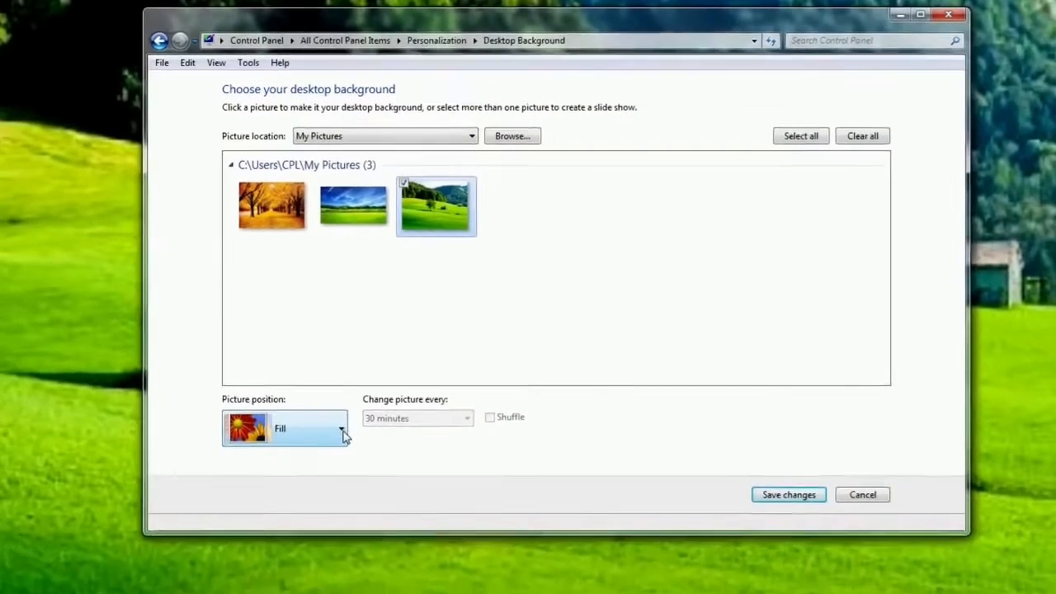
Step: Set the background's picture position to Fill and minimize the window to view the desktop
click(276, 468)
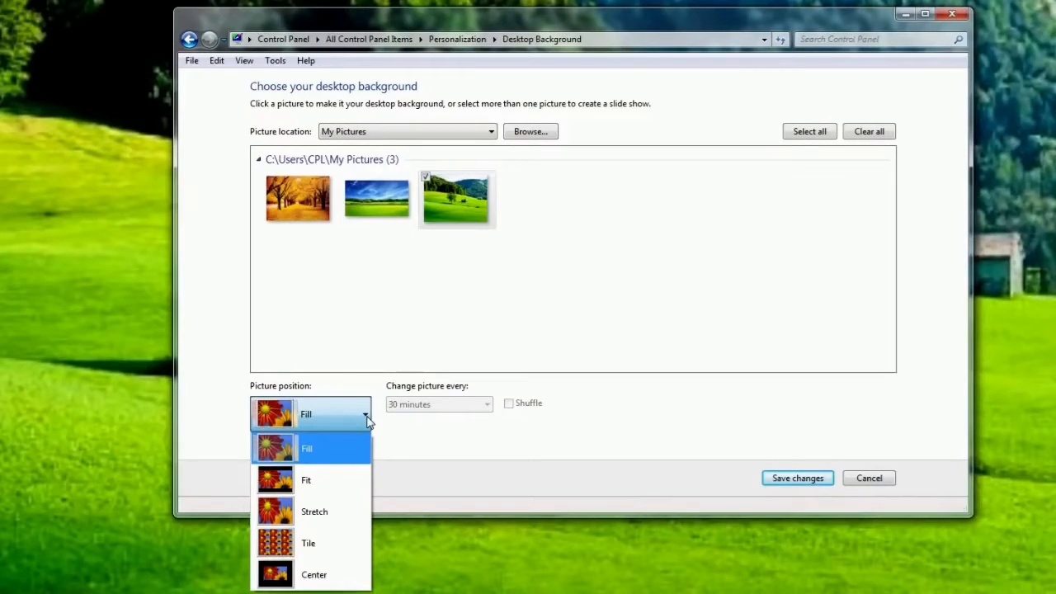
click(338, 456)
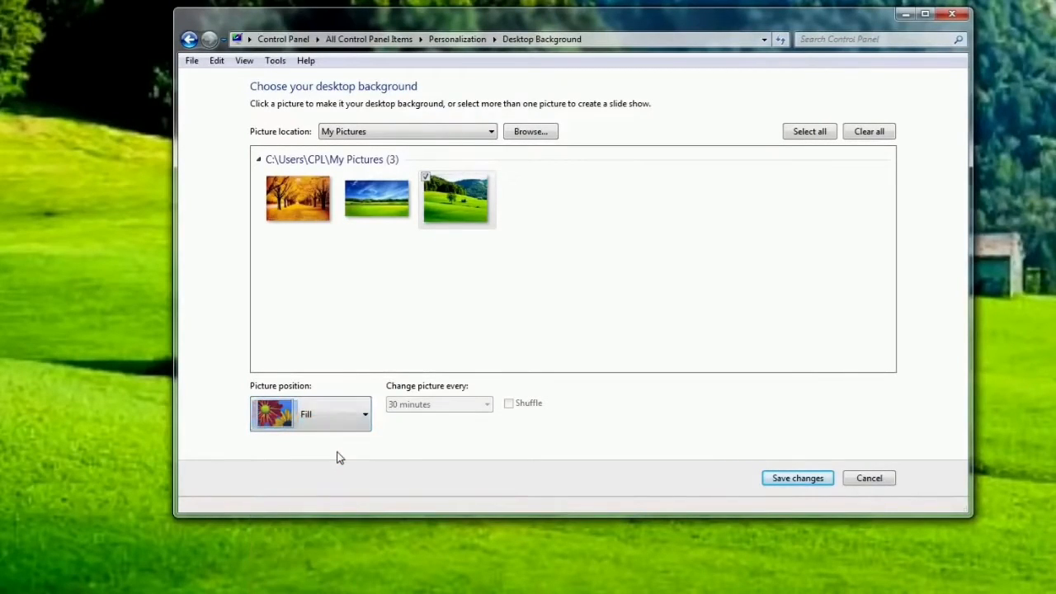
click(910, 13)
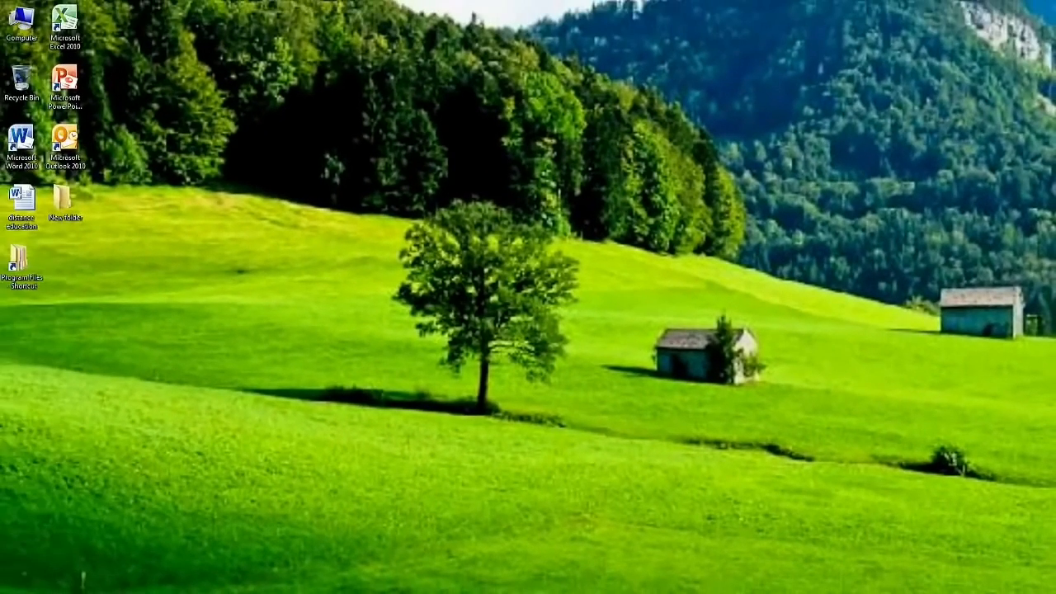
Step: Restore the desktop background window, set the picture position to Fit and minimize it again to view the desktop
click(322, 592)
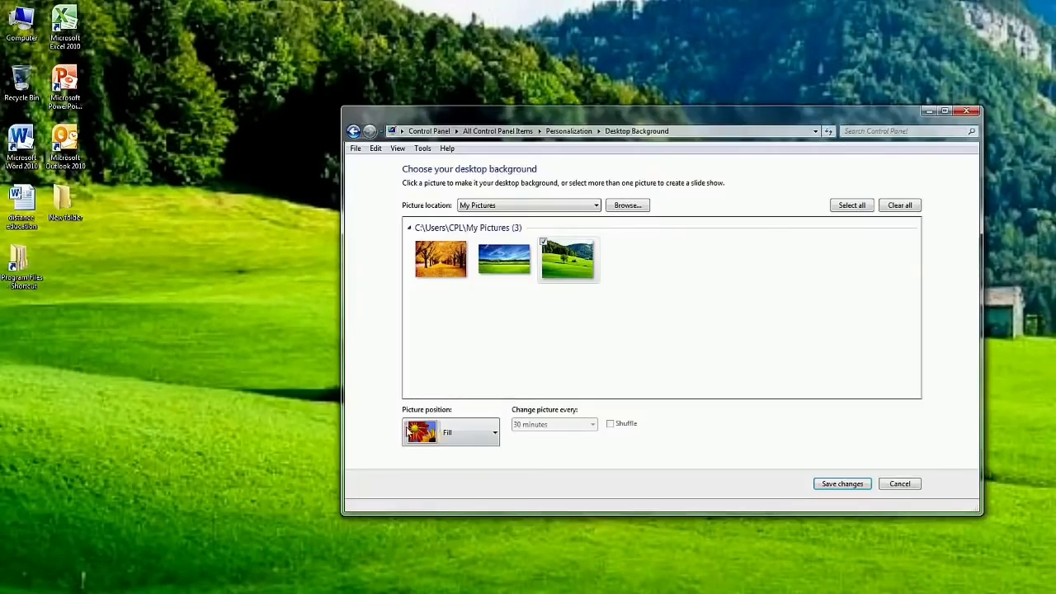
click(496, 431)
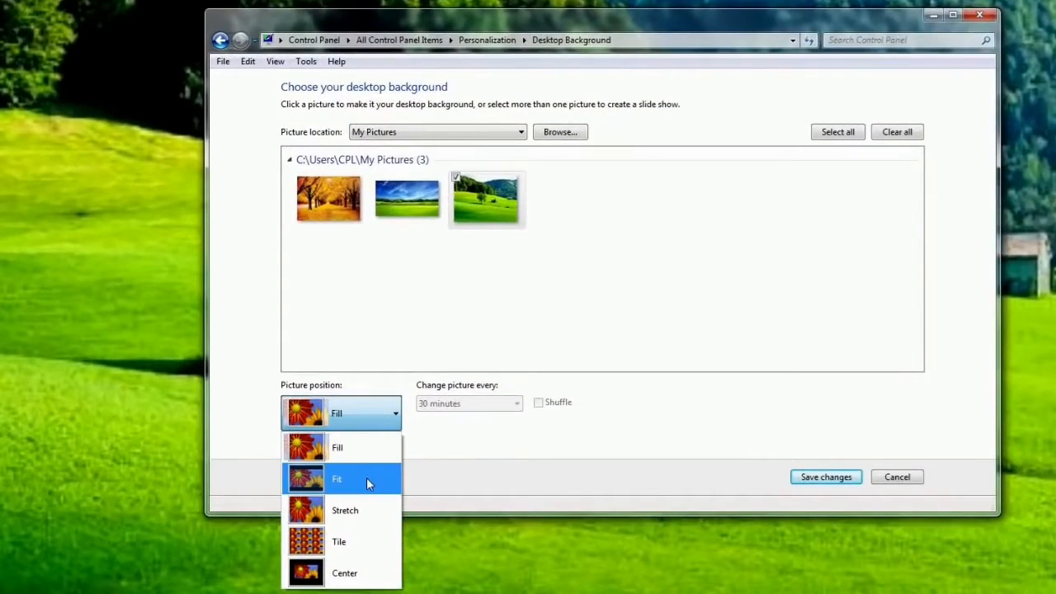
click(367, 477)
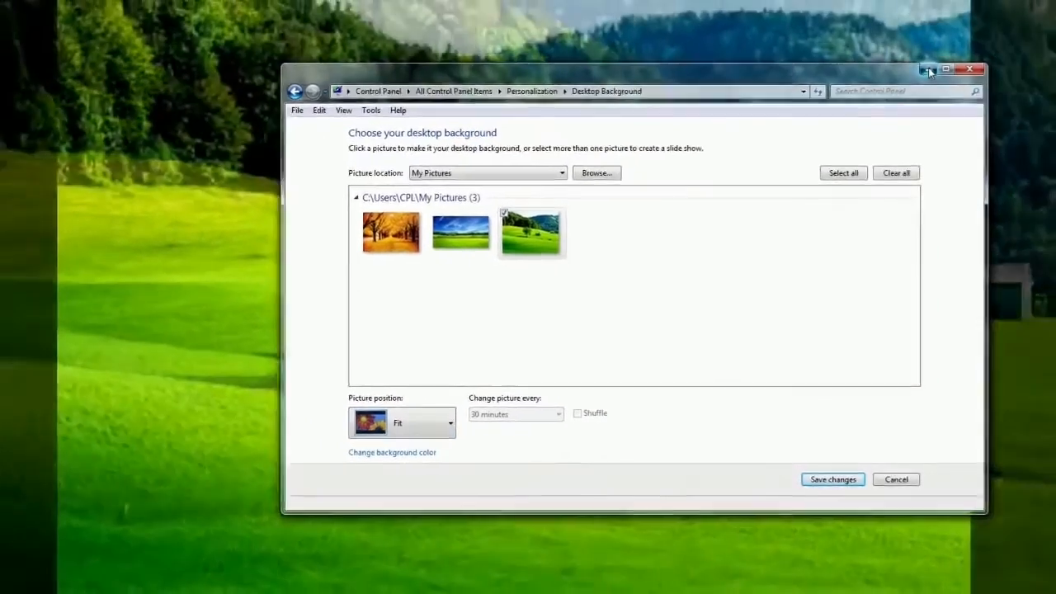
click(927, 70)
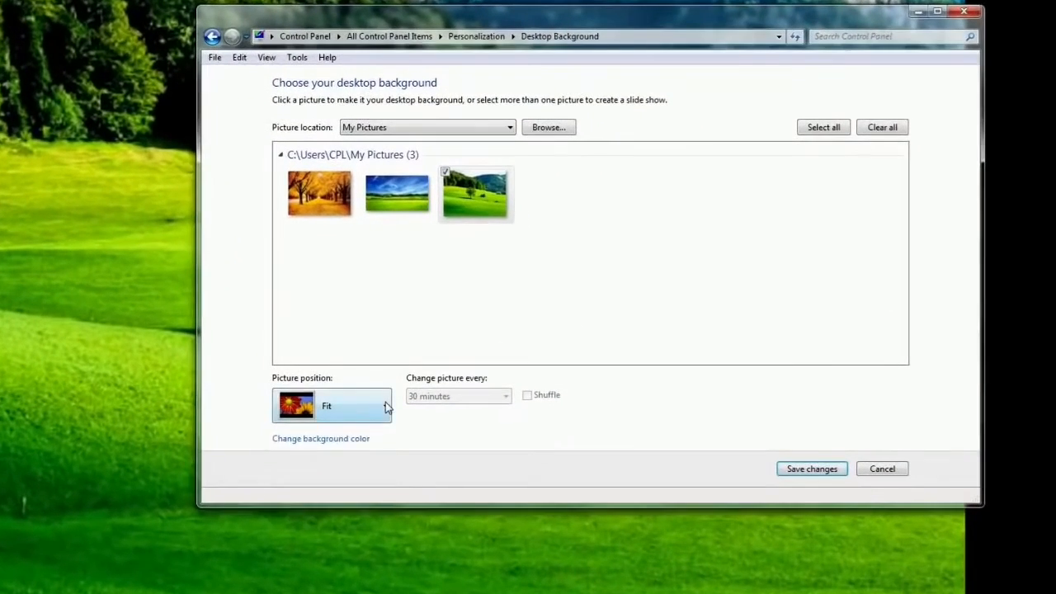
Step: Change the picture position to Stretch and view the stretched background on the desktop
click(385, 402)
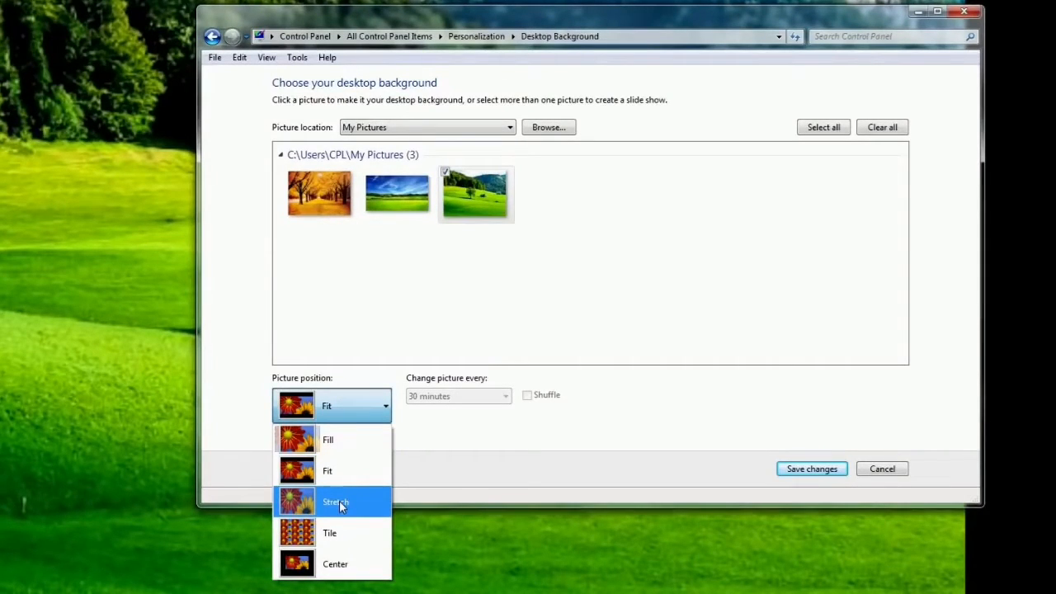
click(339, 500)
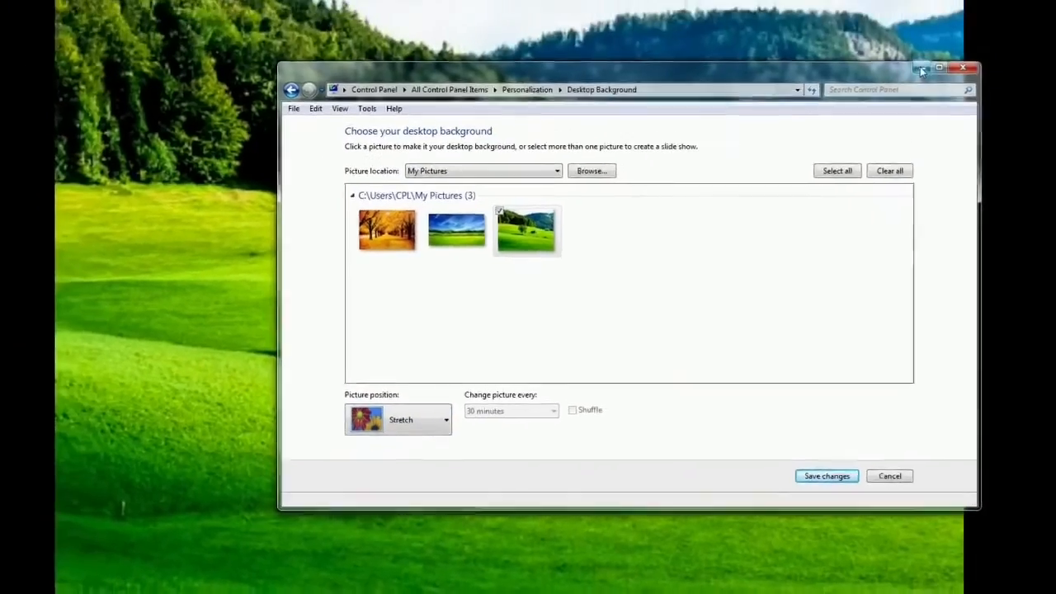
click(919, 18)
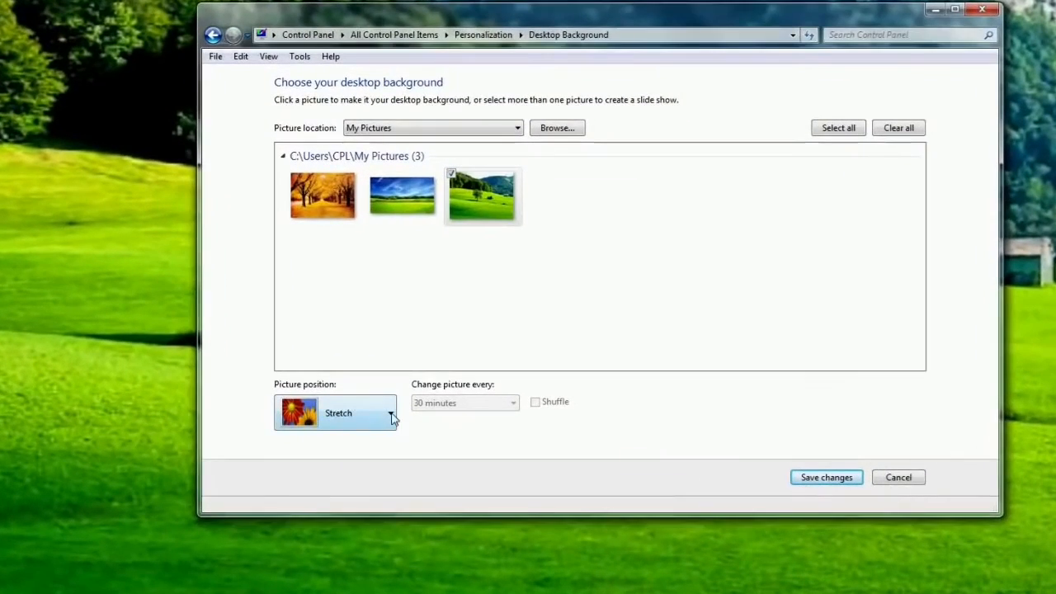
Step: Set the background's picture position to Tile
click(392, 417)
click(358, 543)
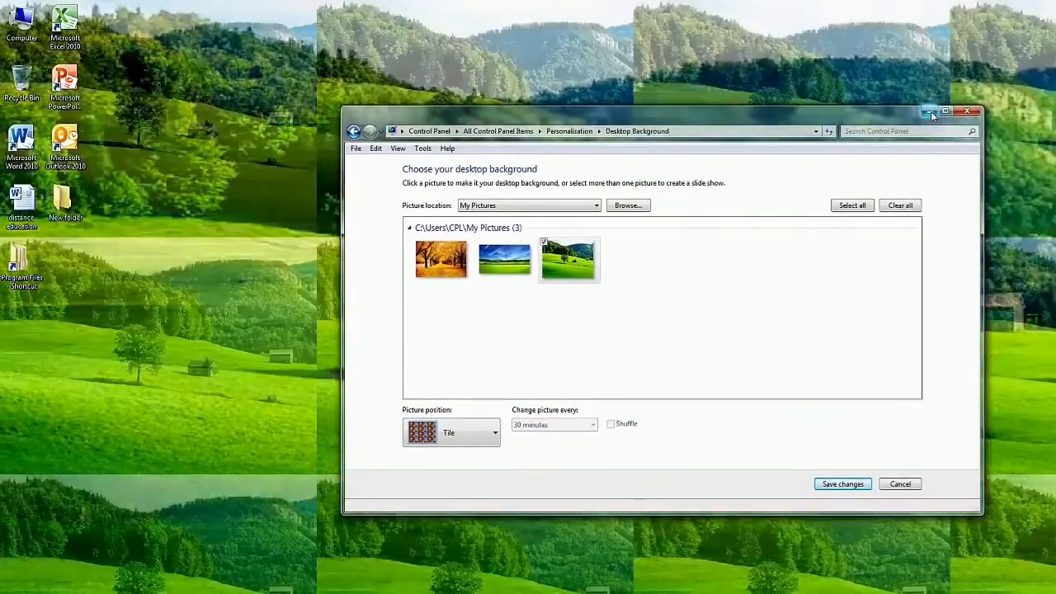
Step: View the tiled background on the desktop, restore the window, set the picture position to Center and view the desktop again
click(930, 111)
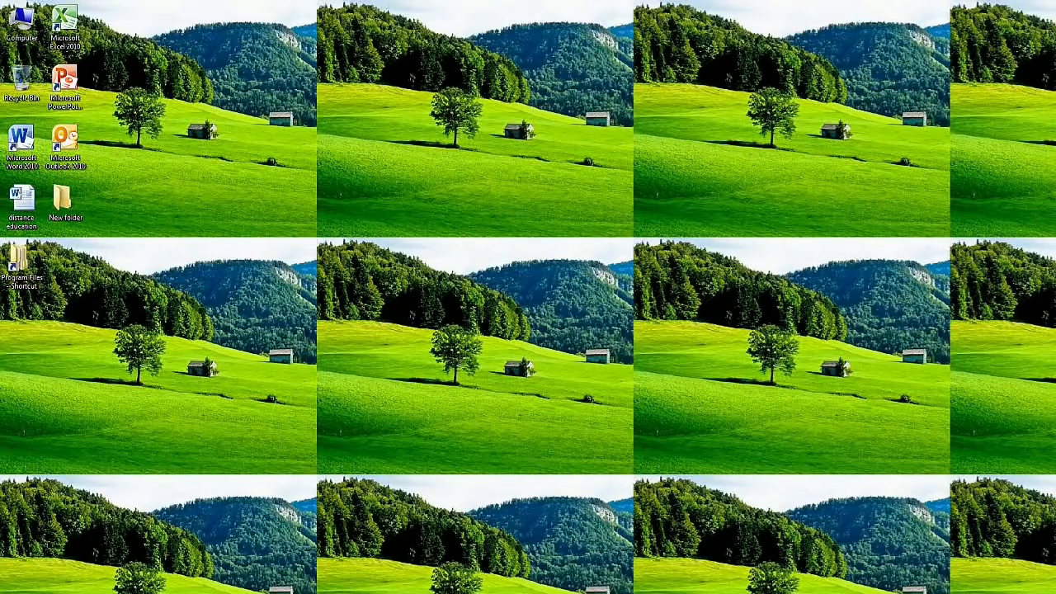
key(alt+Tab)
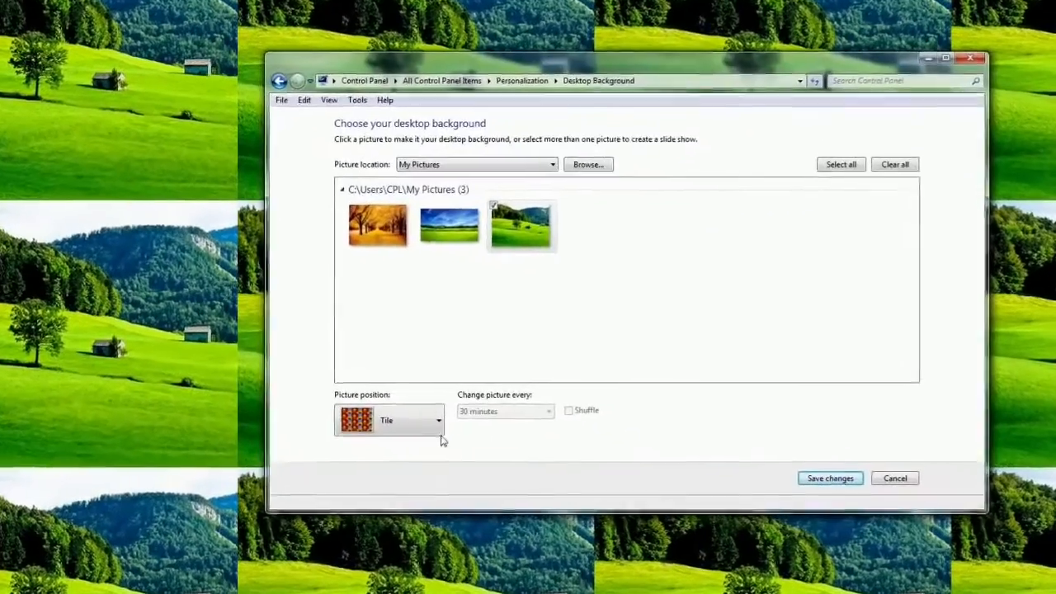
click(495, 438)
click(345, 571)
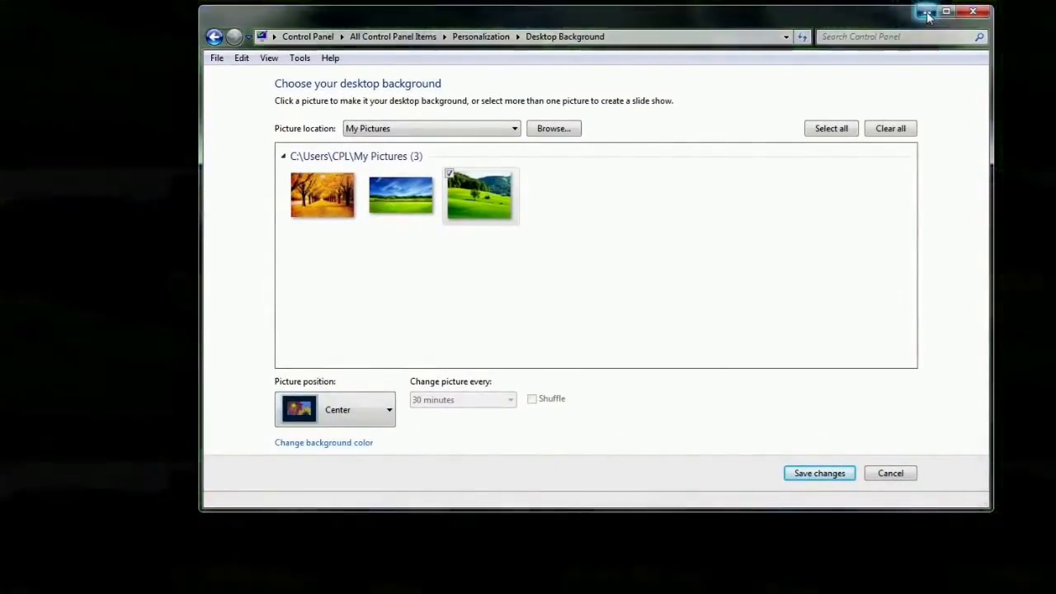
click(927, 13)
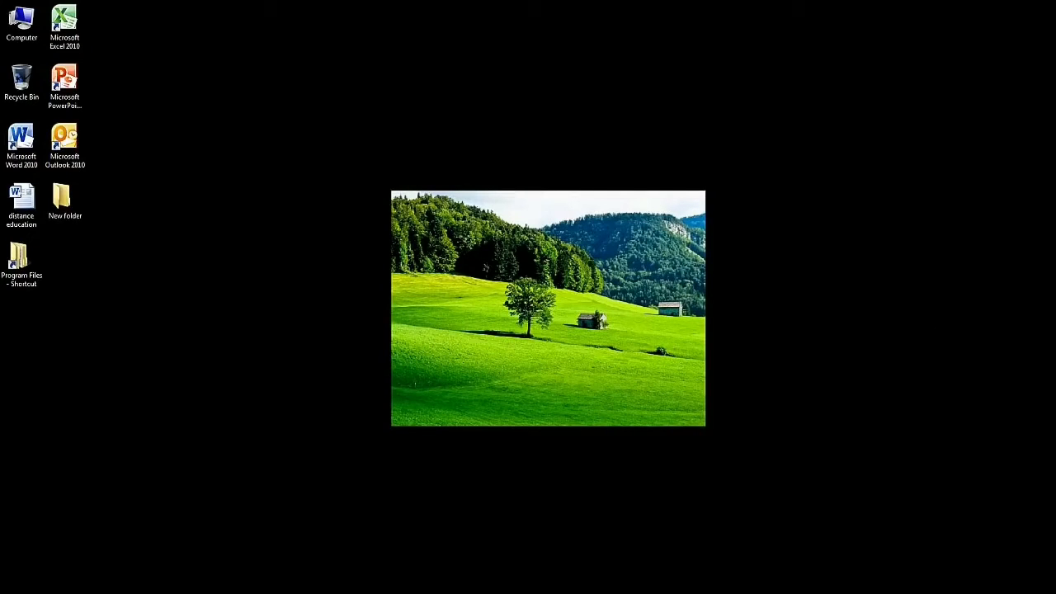
Step: Restore the desktop background window, set the picture position to Fill and save the changes
click(228, 592)
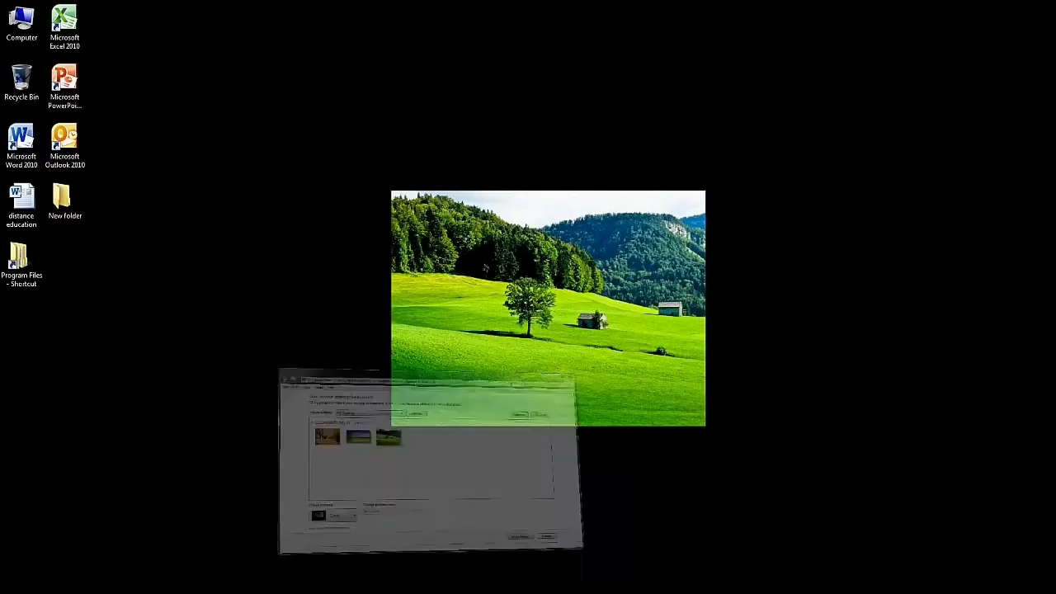
click(375, 412)
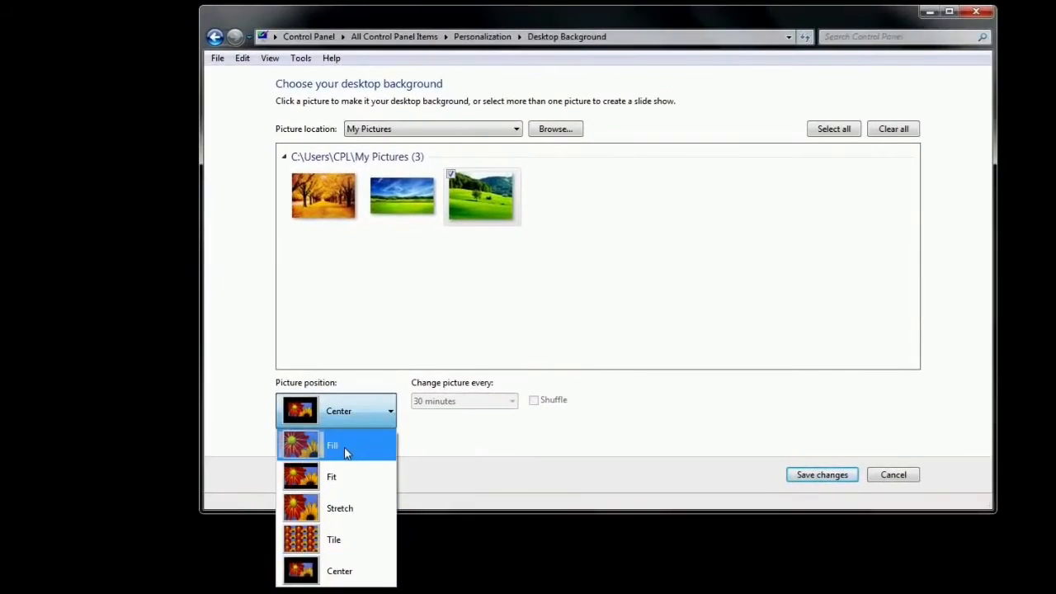
click(344, 447)
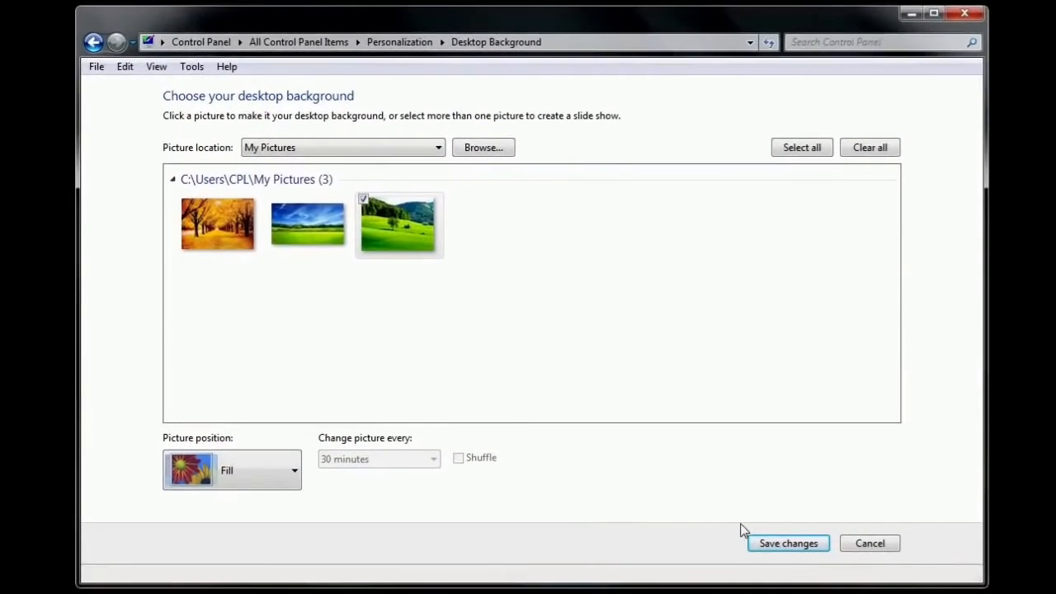
click(789, 548)
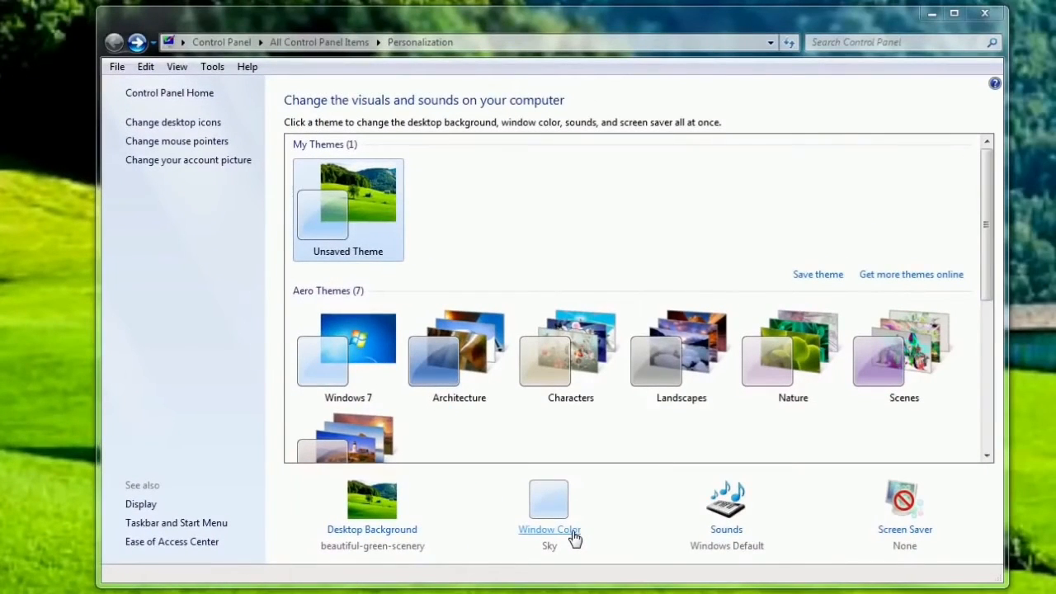
Step: Change the window color to a custom light reddish shade and set the sound scheme to Afternoon
click(569, 529)
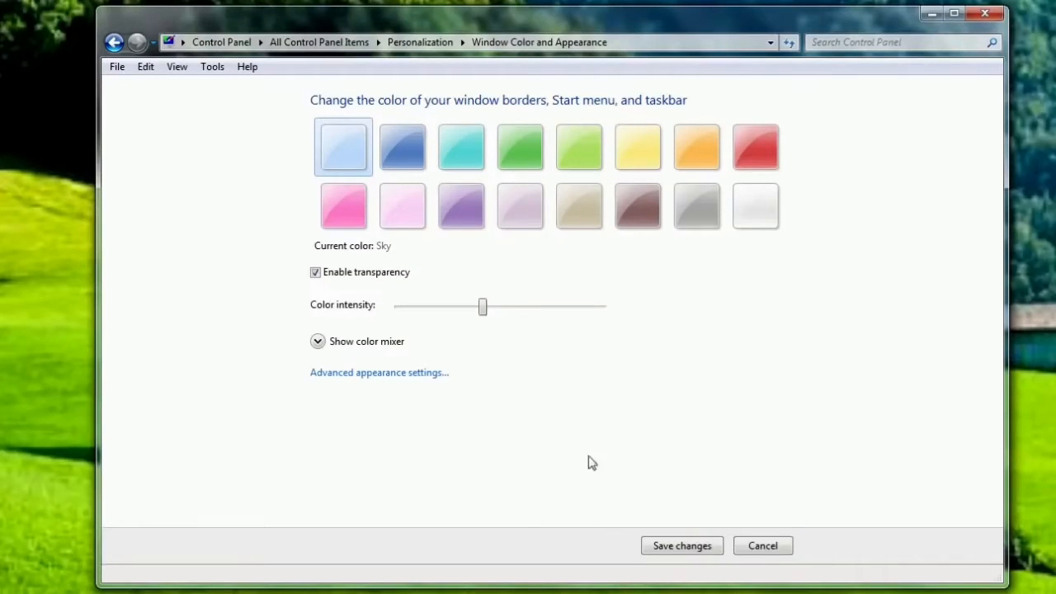
click(640, 220)
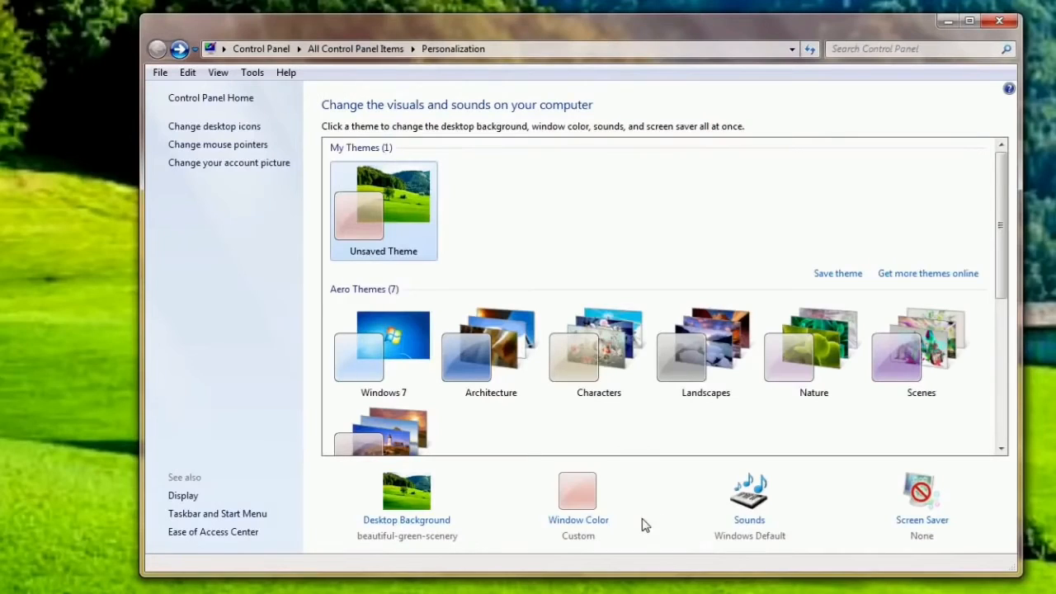
click(750, 519)
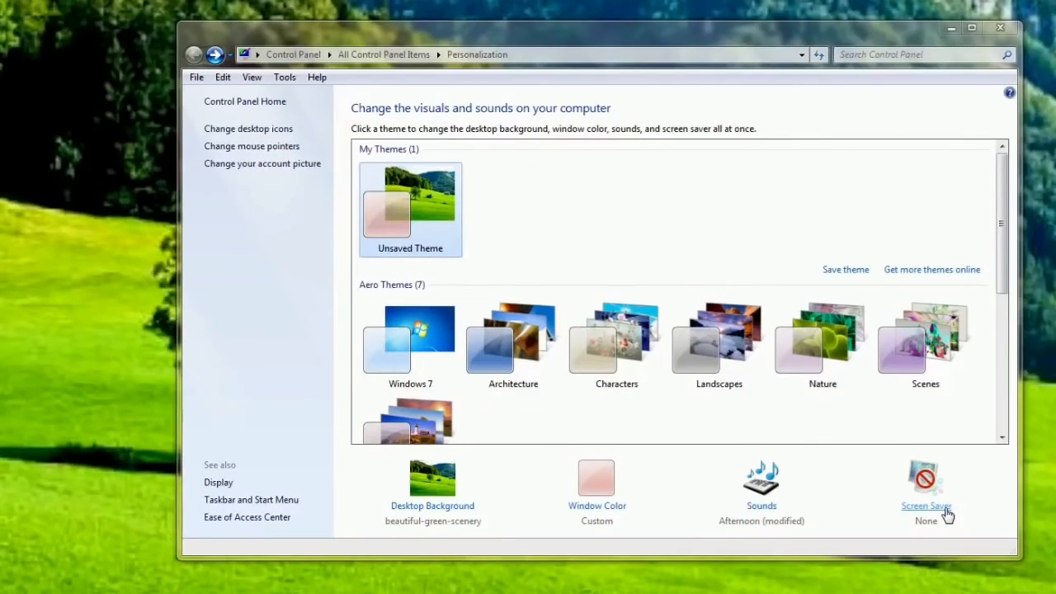
Step: Choose the 3D Text screen saver and run its full-screen preview
click(945, 509)
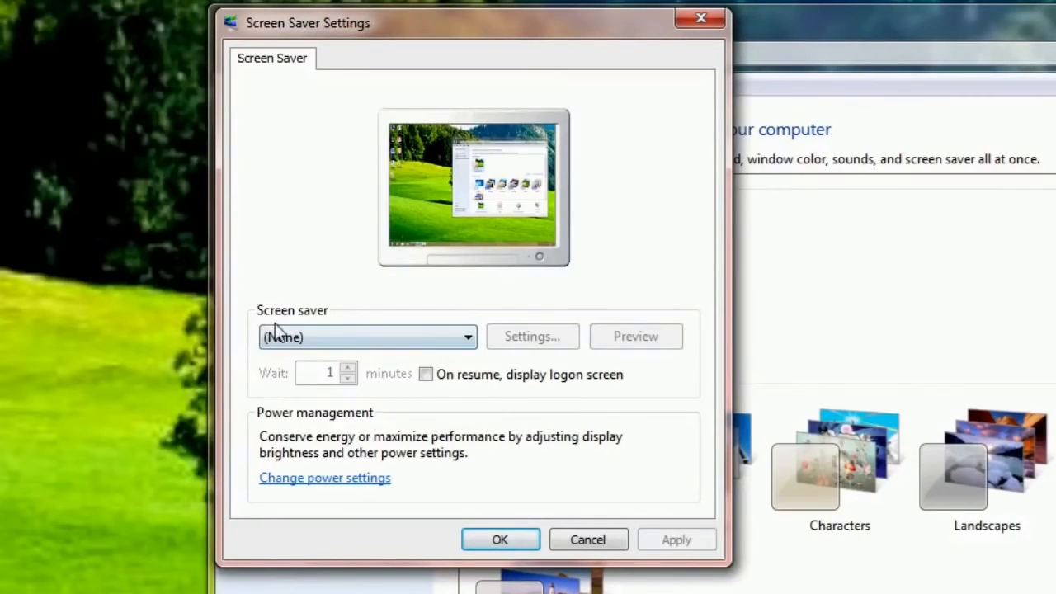
click(469, 340)
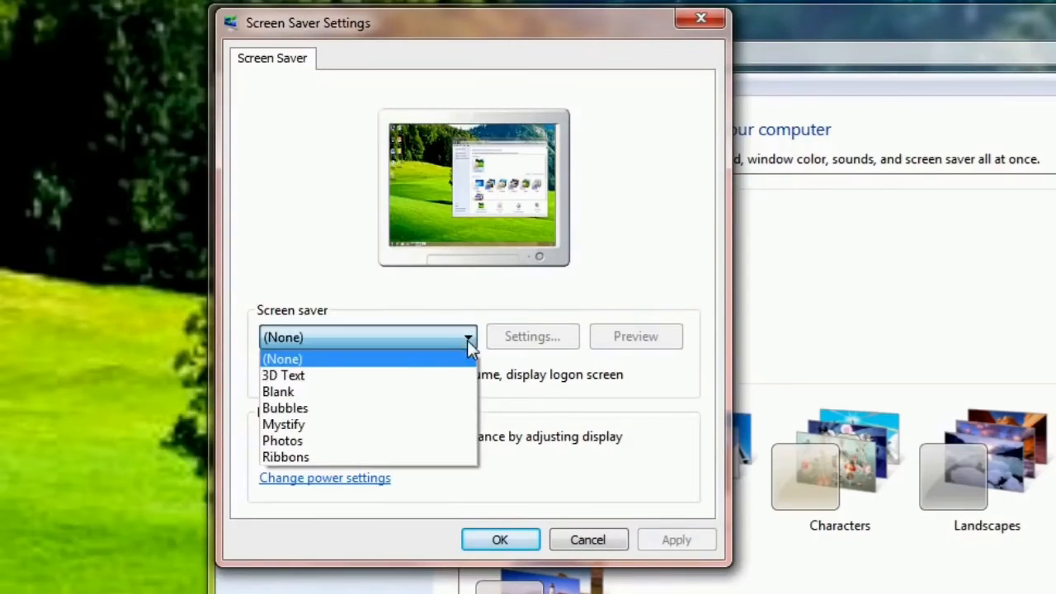
click(410, 377)
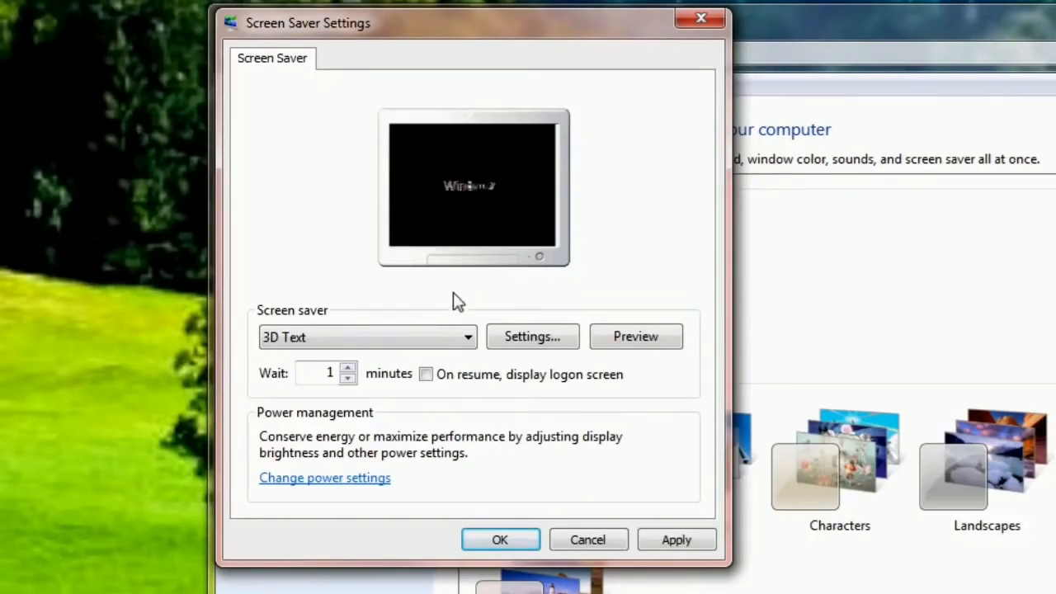
click(627, 350)
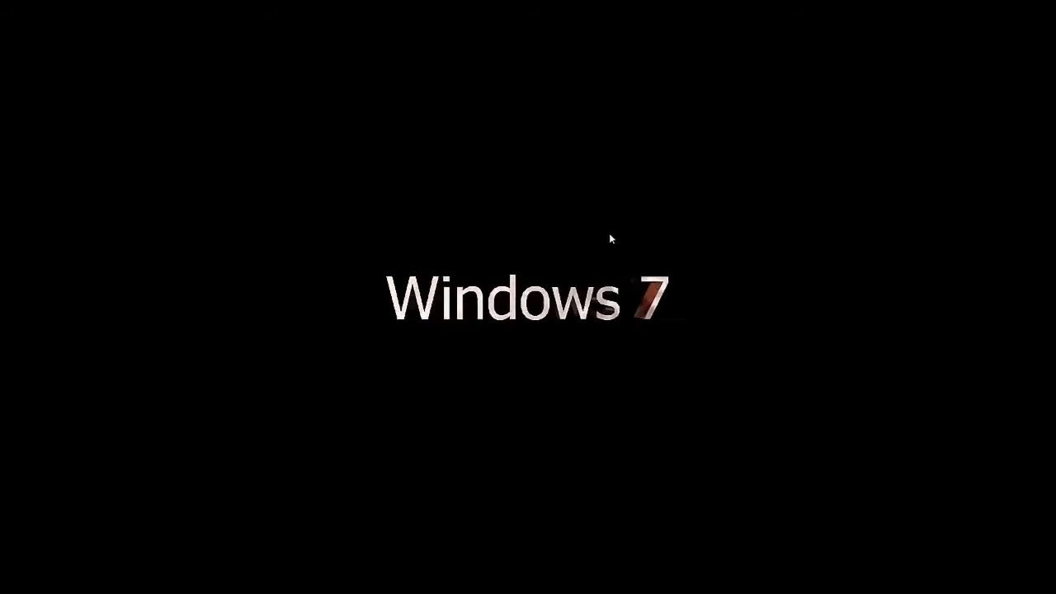
click(609, 236)
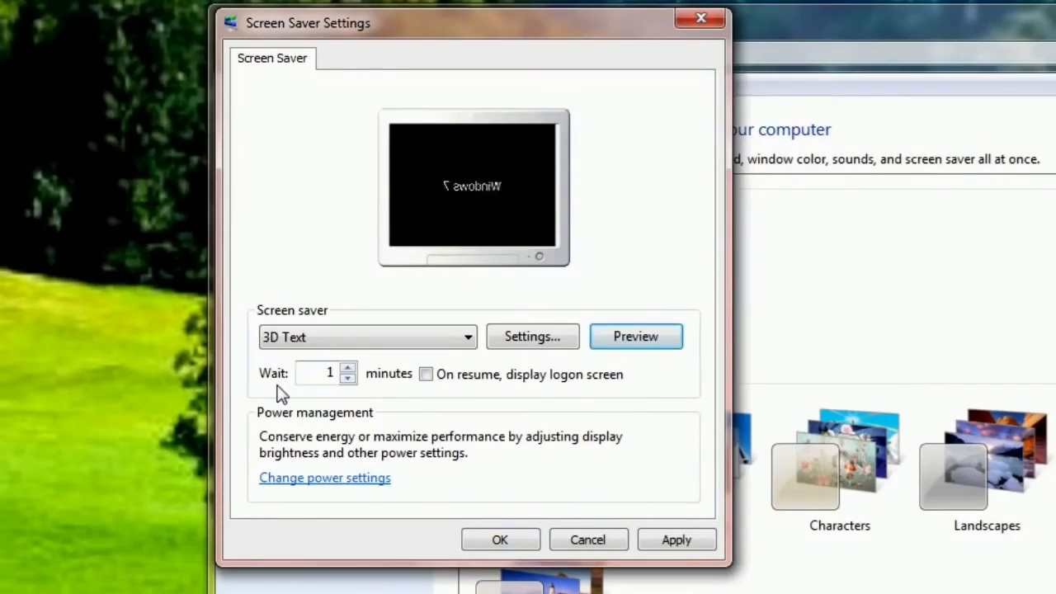
Step: Set the screen saver's wait time to 5 minutes and apply the settings
click(348, 369)
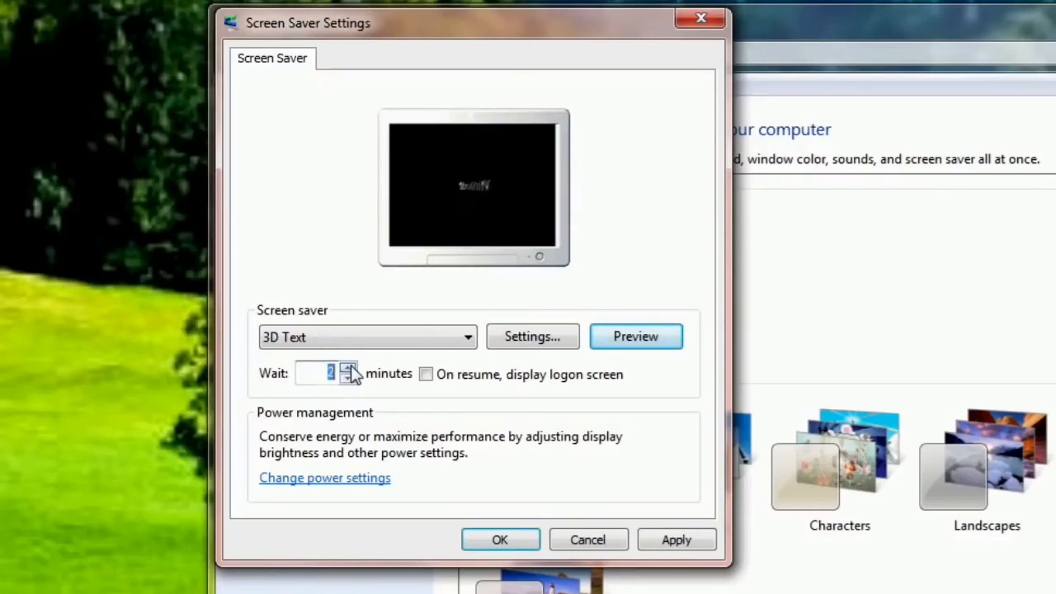
click(348, 368)
click(348, 368)
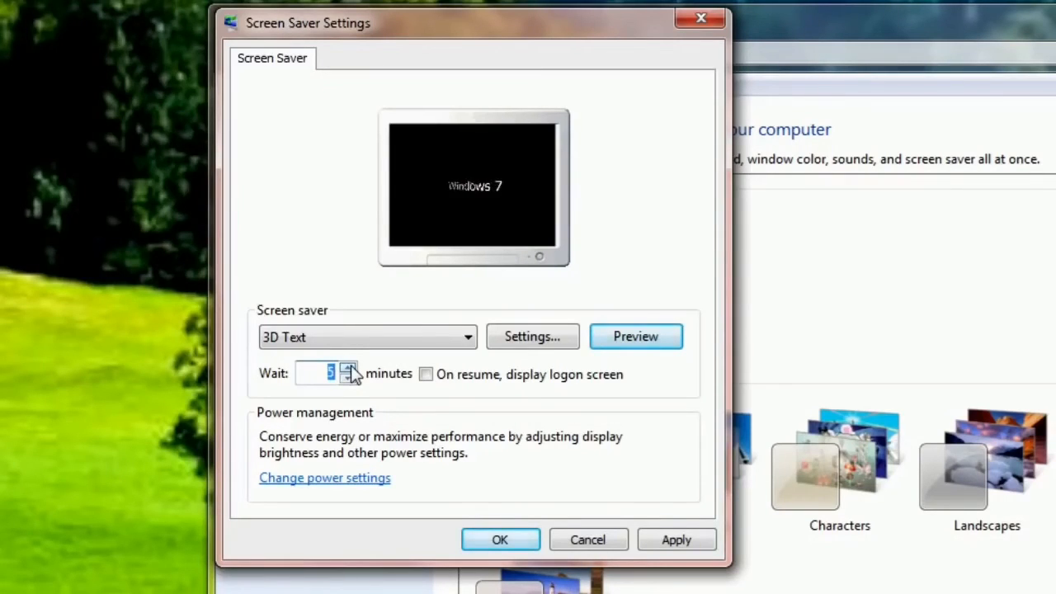
click(682, 544)
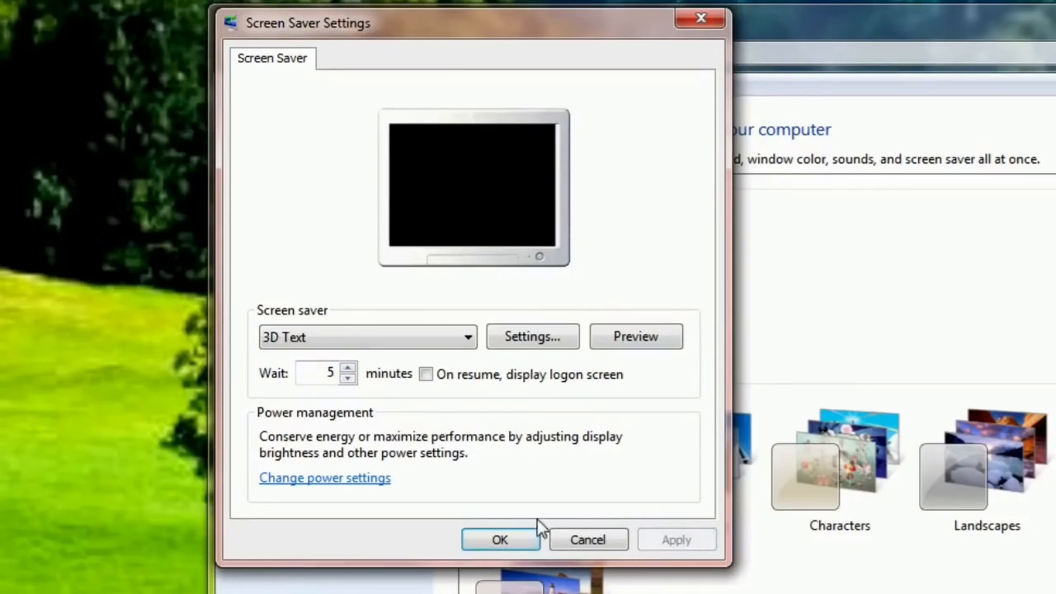
click(517, 539)
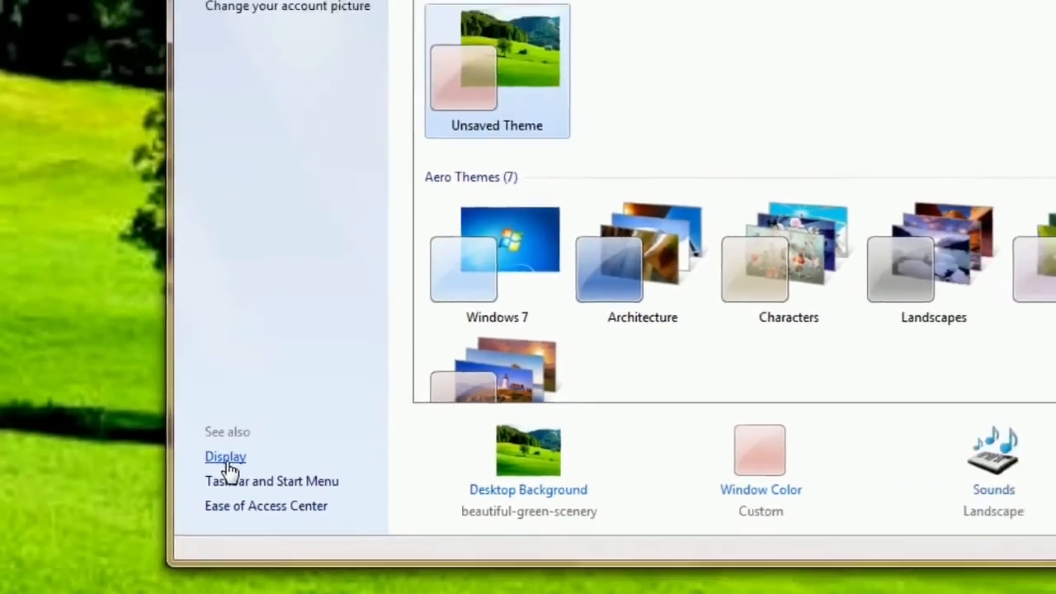
Step: Open the display settings for changing the screen's resolution and orientation
click(286, 425)
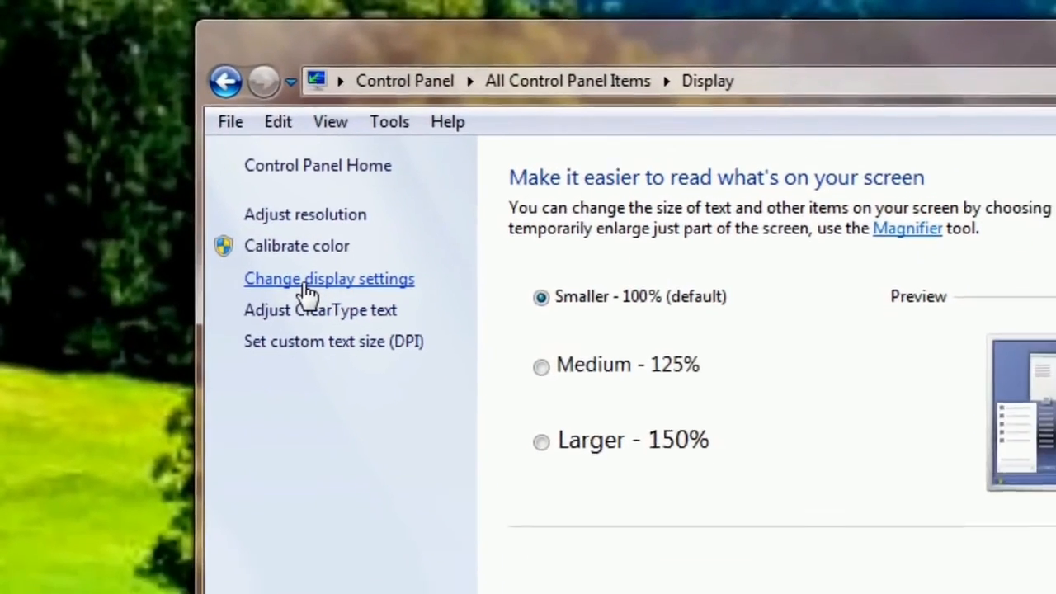
click(327, 302)
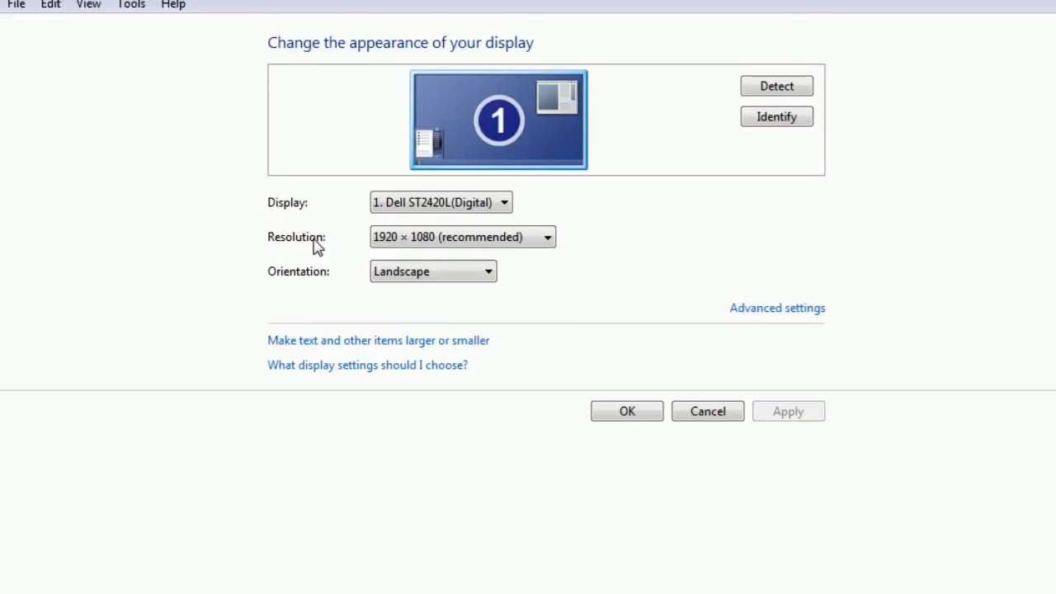
Step: Try the resolutions 1600 × 900, 1280 × 720 and 800 × 600, and return the selection to the recommended 1920 × 1080
click(551, 245)
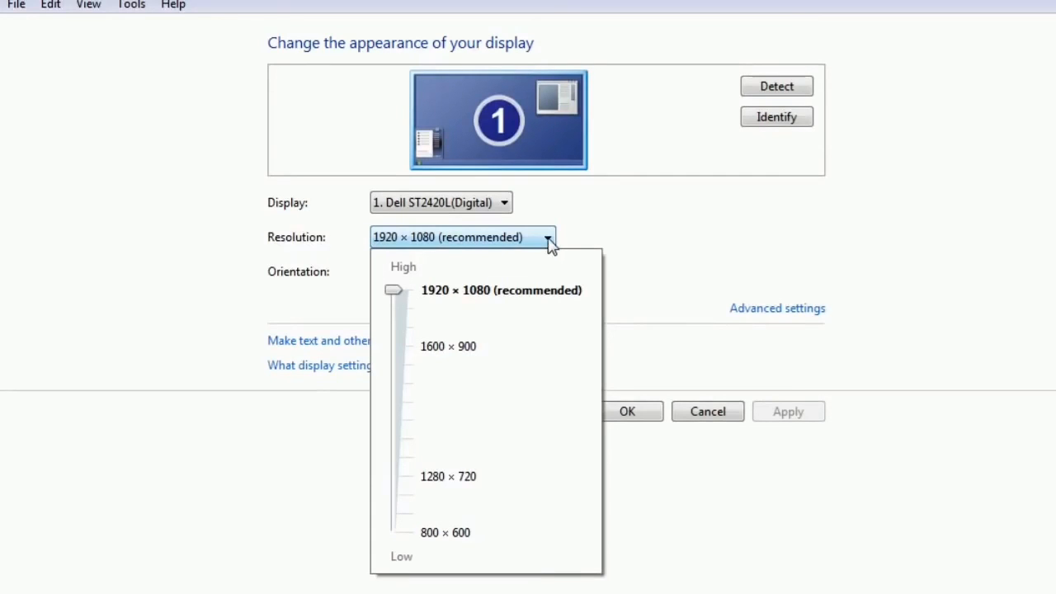
click(397, 355)
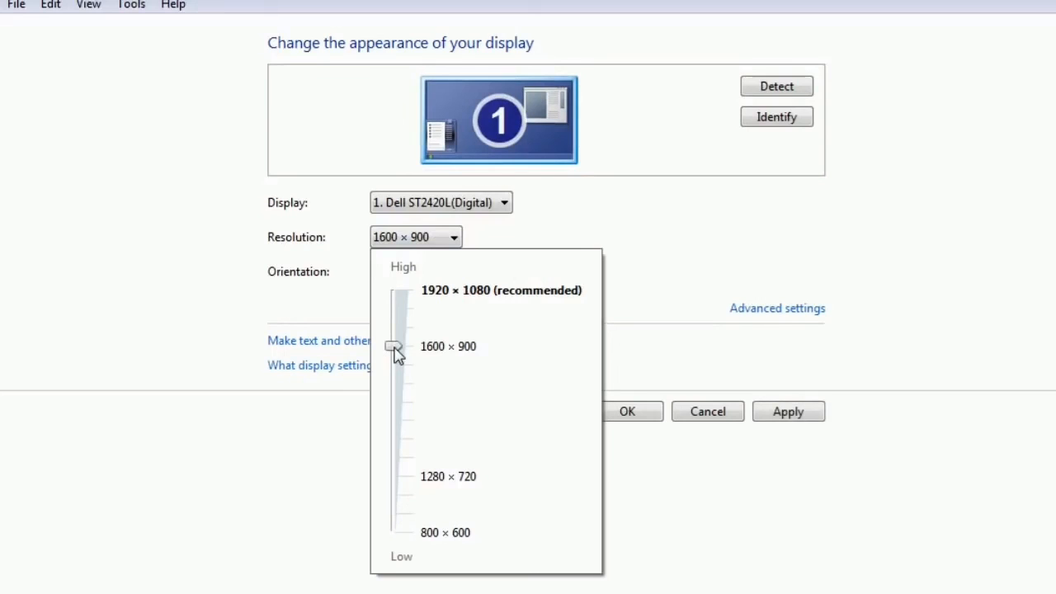
click(395, 485)
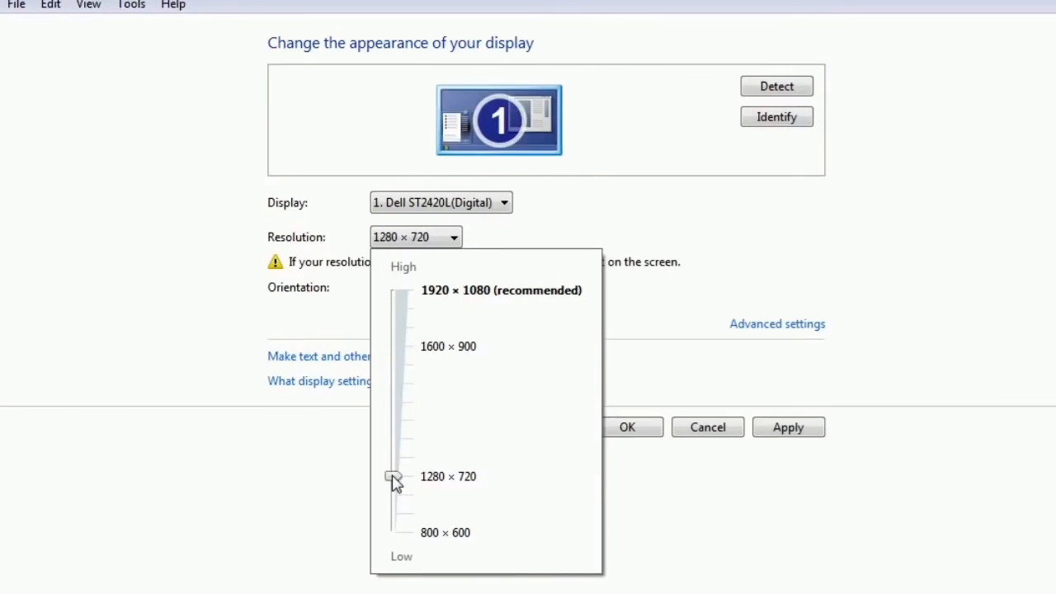
click(397, 537)
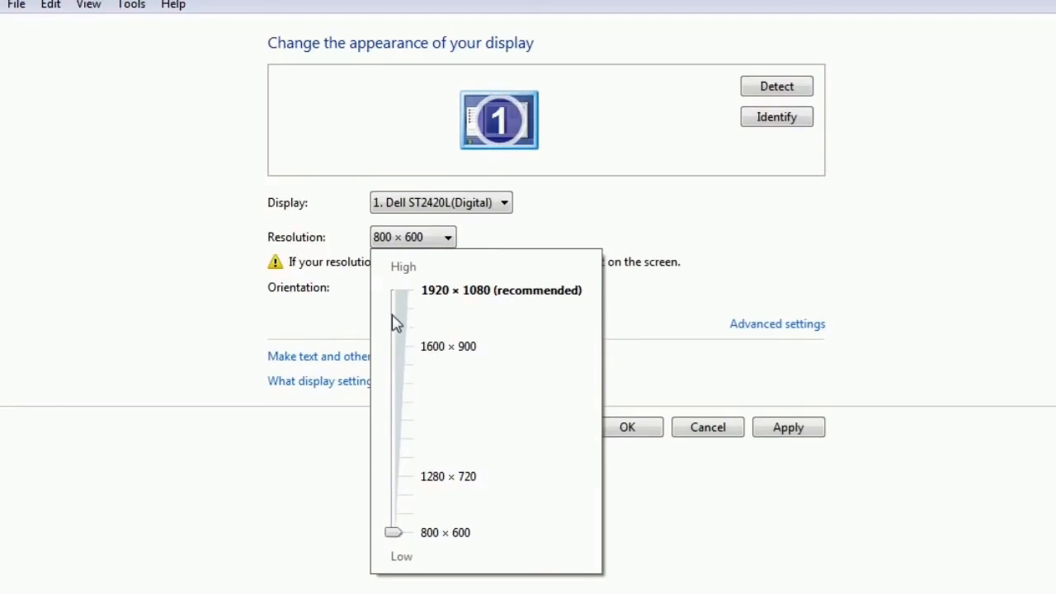
click(396, 295)
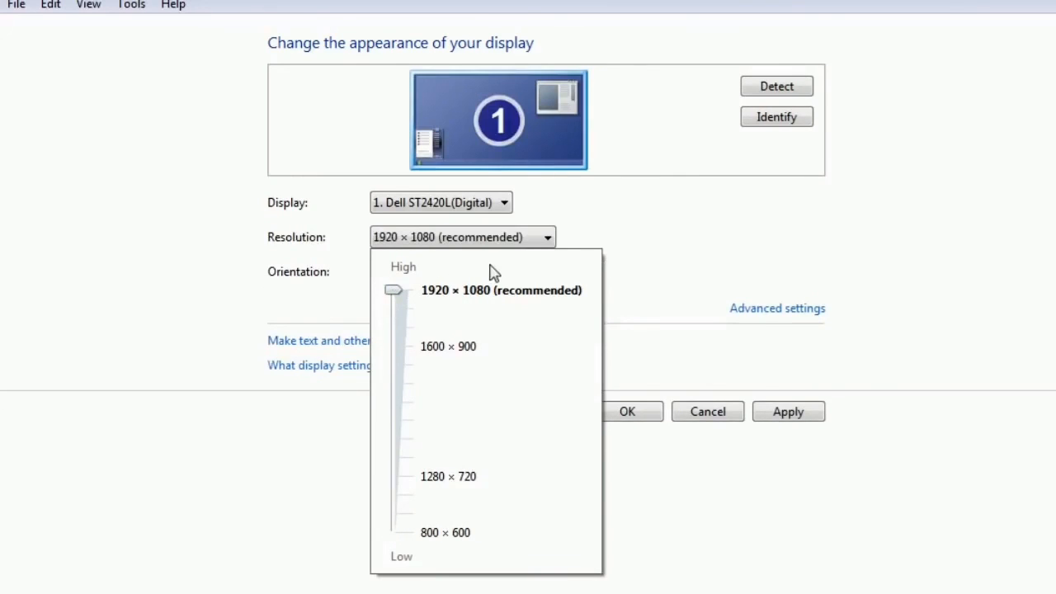
click(550, 245)
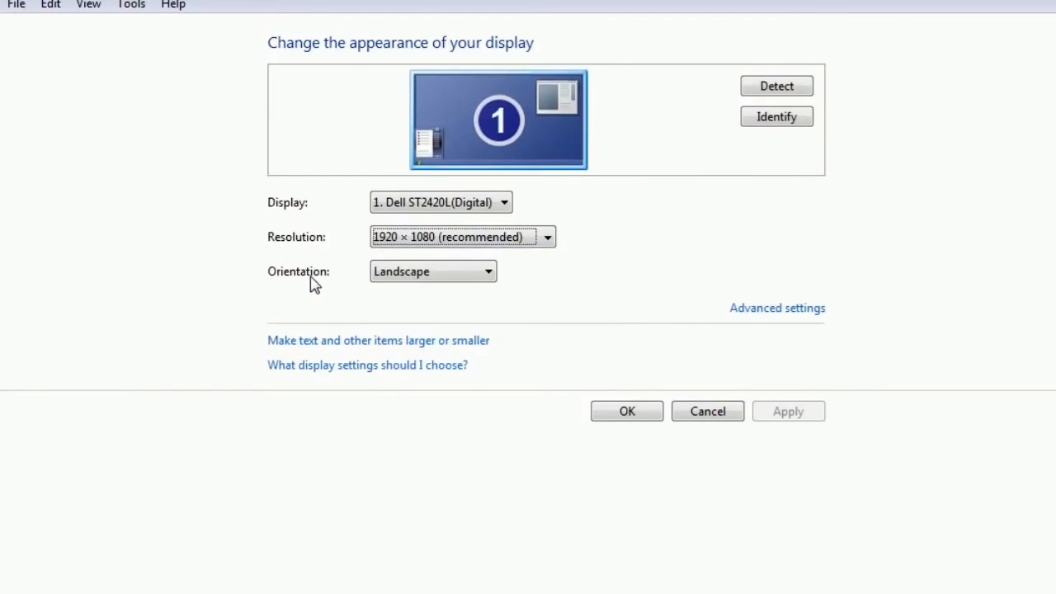
Step: Examine the orientation options available for the display
click(492, 280)
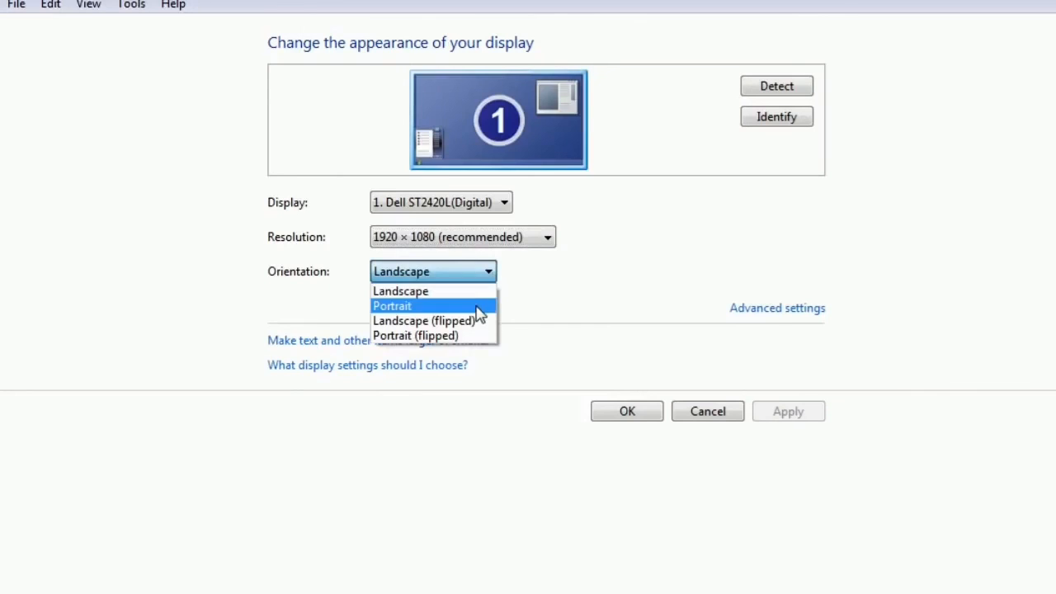
click(476, 307)
click(489, 275)
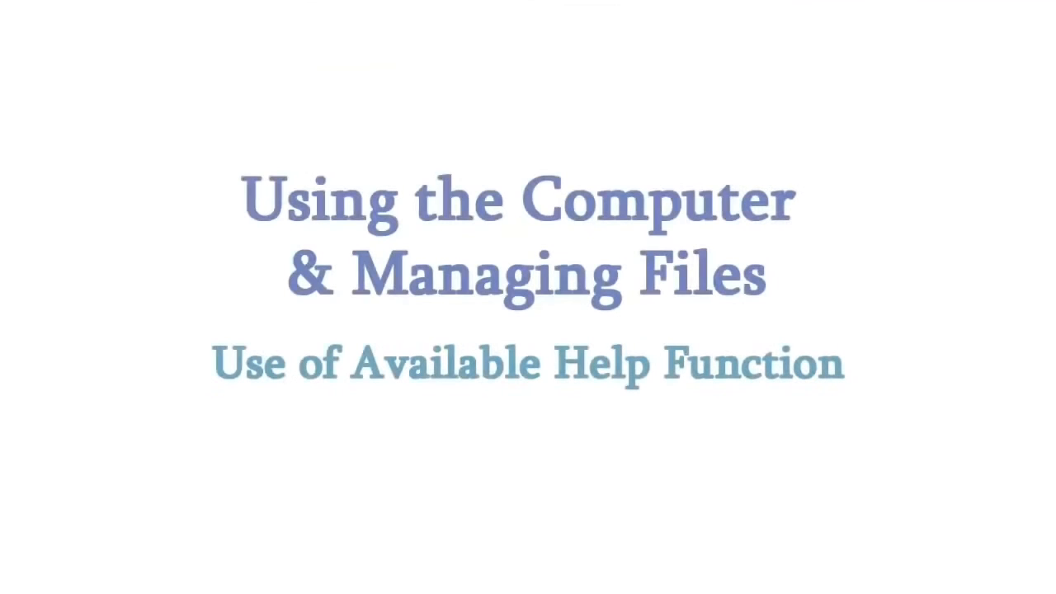